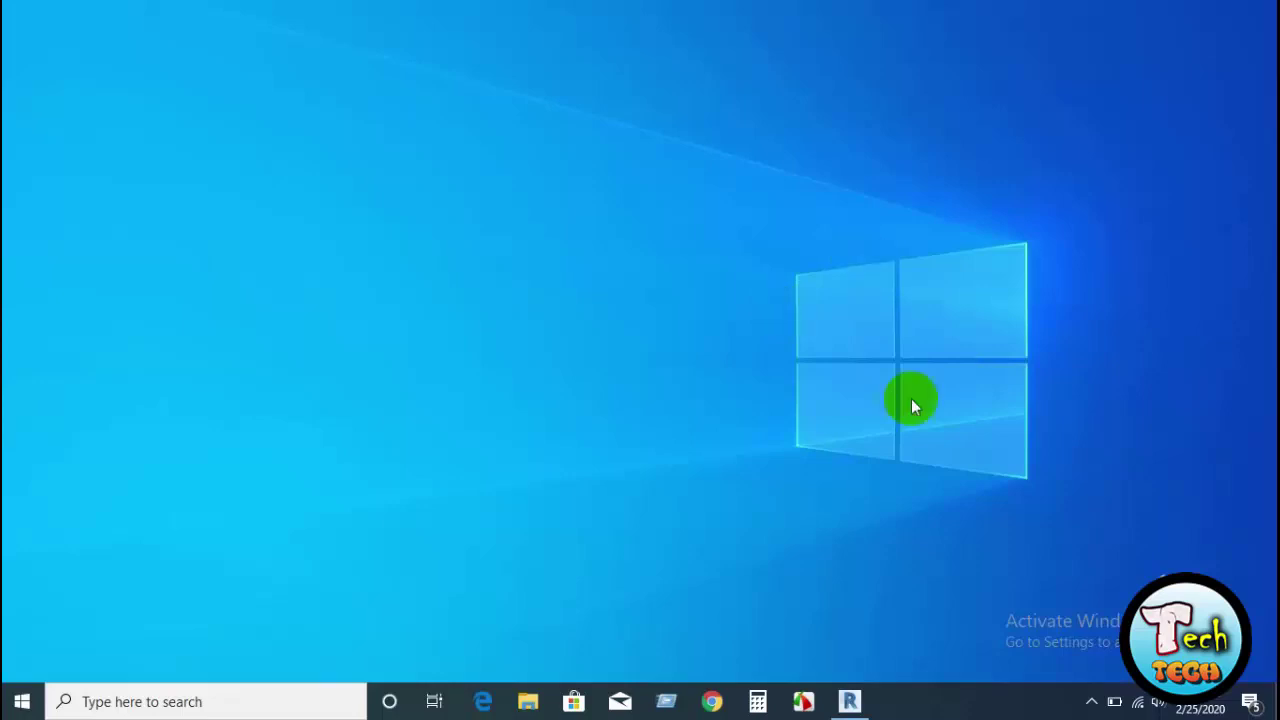
# Create new project Project1 from the Architectural Template, opening on the Level 1 plan
pyautogui.click(850, 701)
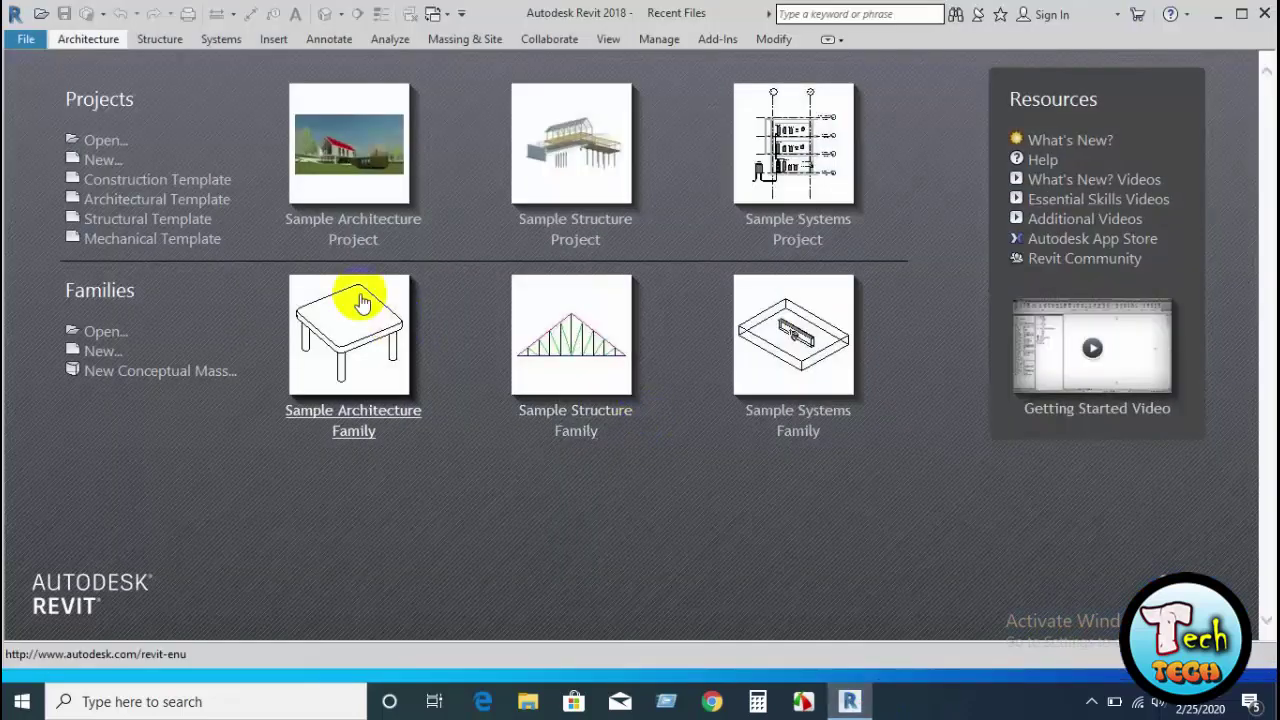
pyautogui.click(110, 159)
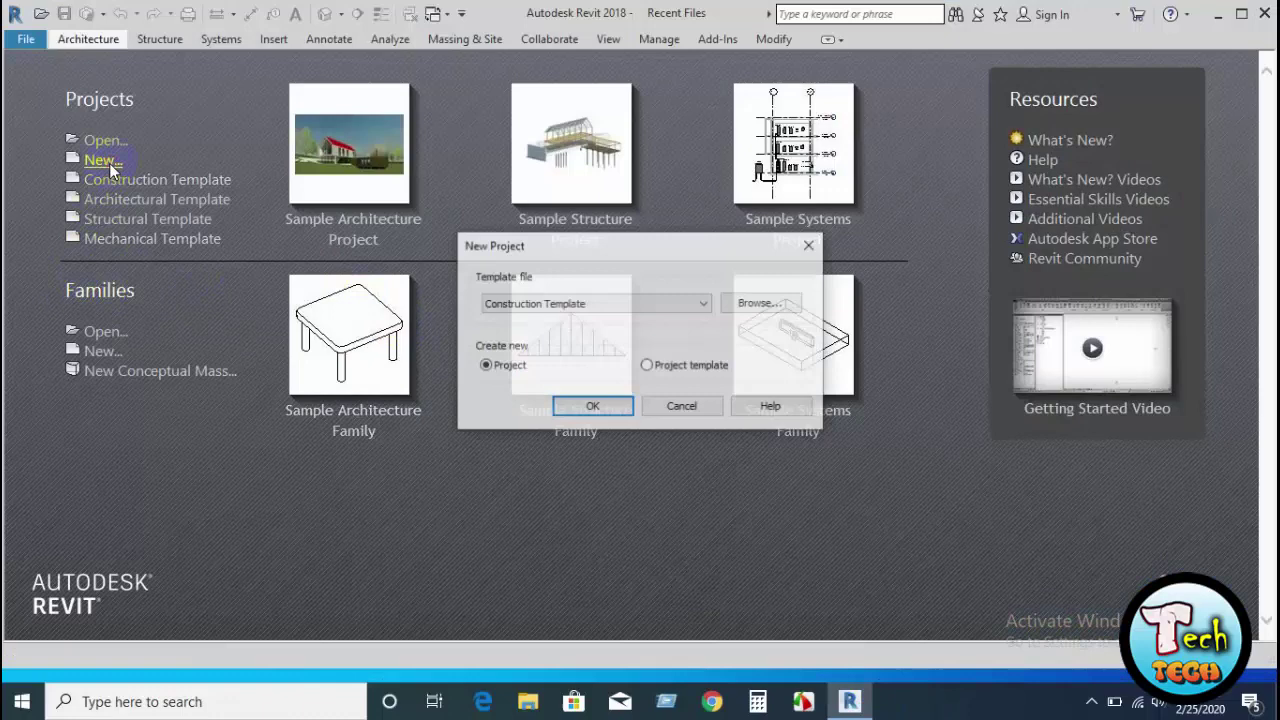
pyautogui.click(515, 318)
pyautogui.click(522, 340)
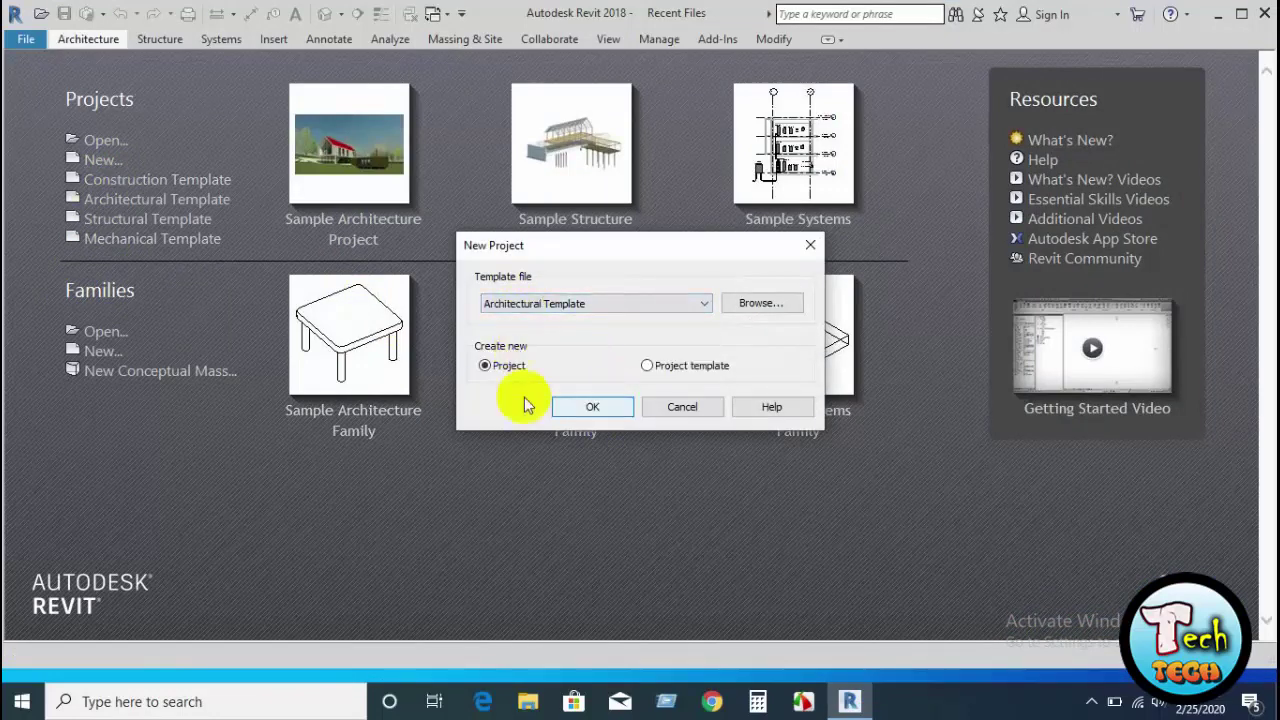
pyautogui.click(580, 410)
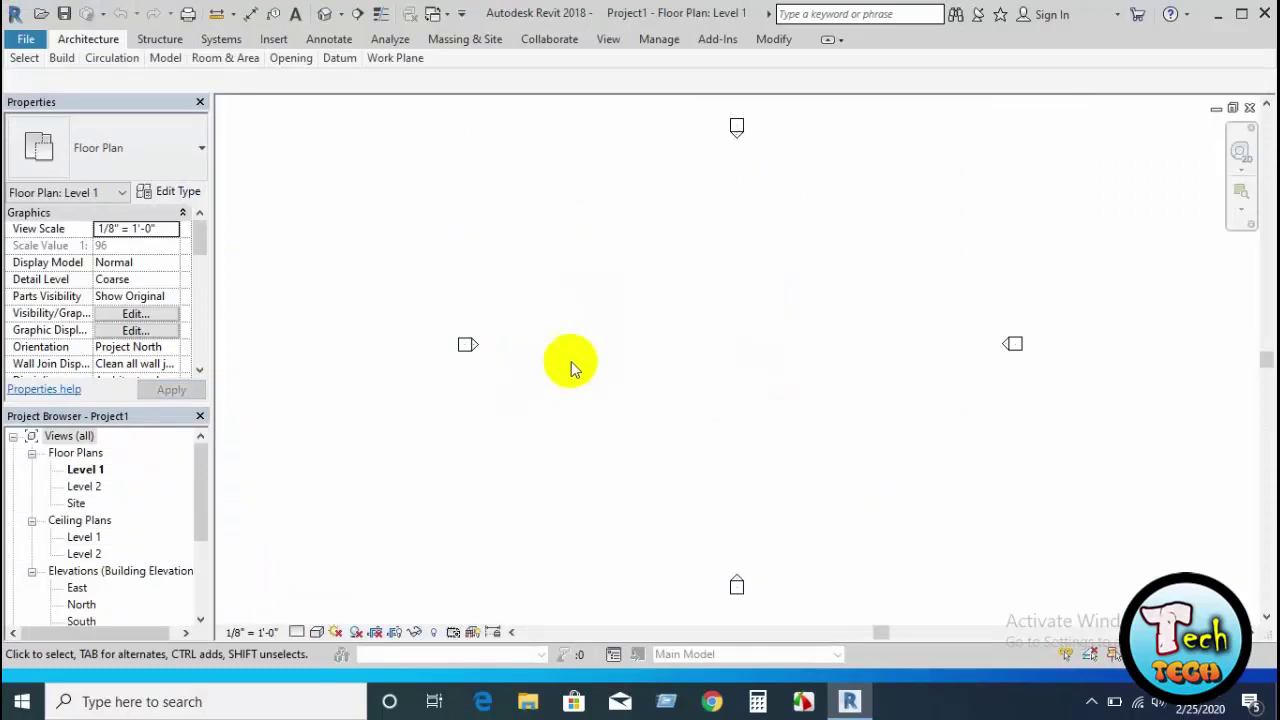
# Pin the Architecture ribbon tools open and show the File menu's Save As choices
pyautogui.scroll(2, 571, 360)
pyautogui.scroll(-2, 325, 347)
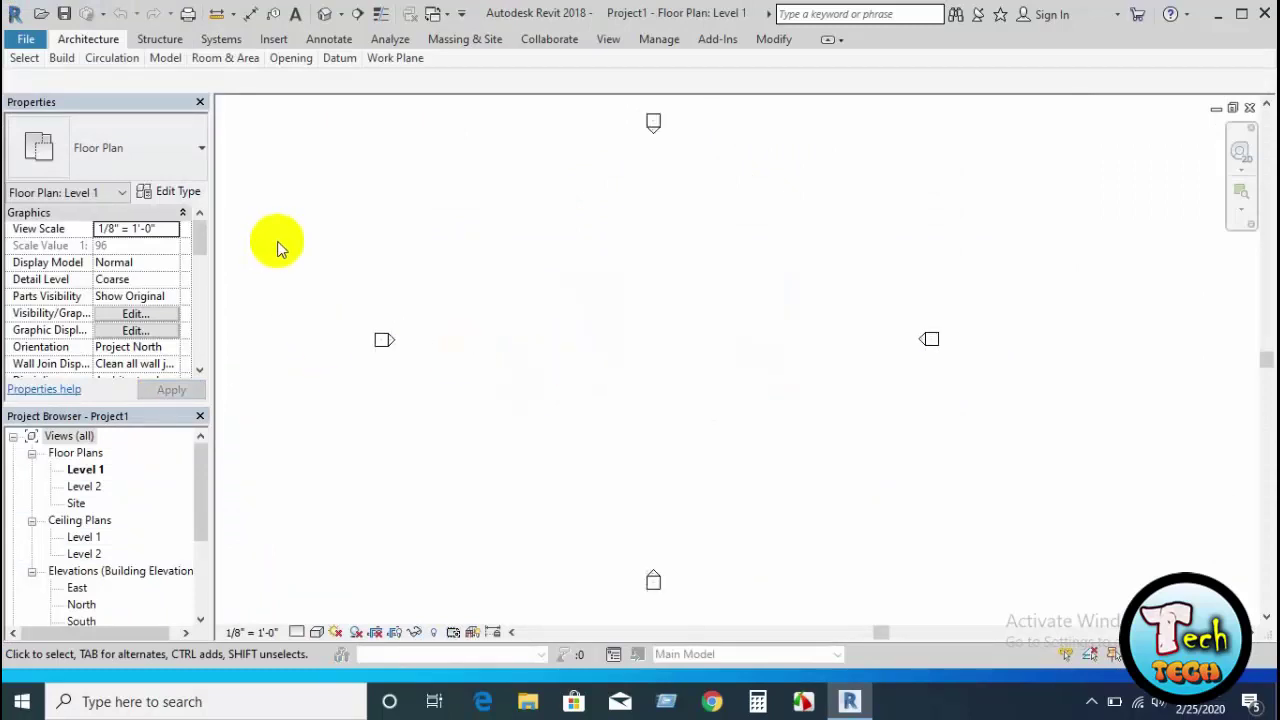
pyautogui.scroll(2, 275, 236)
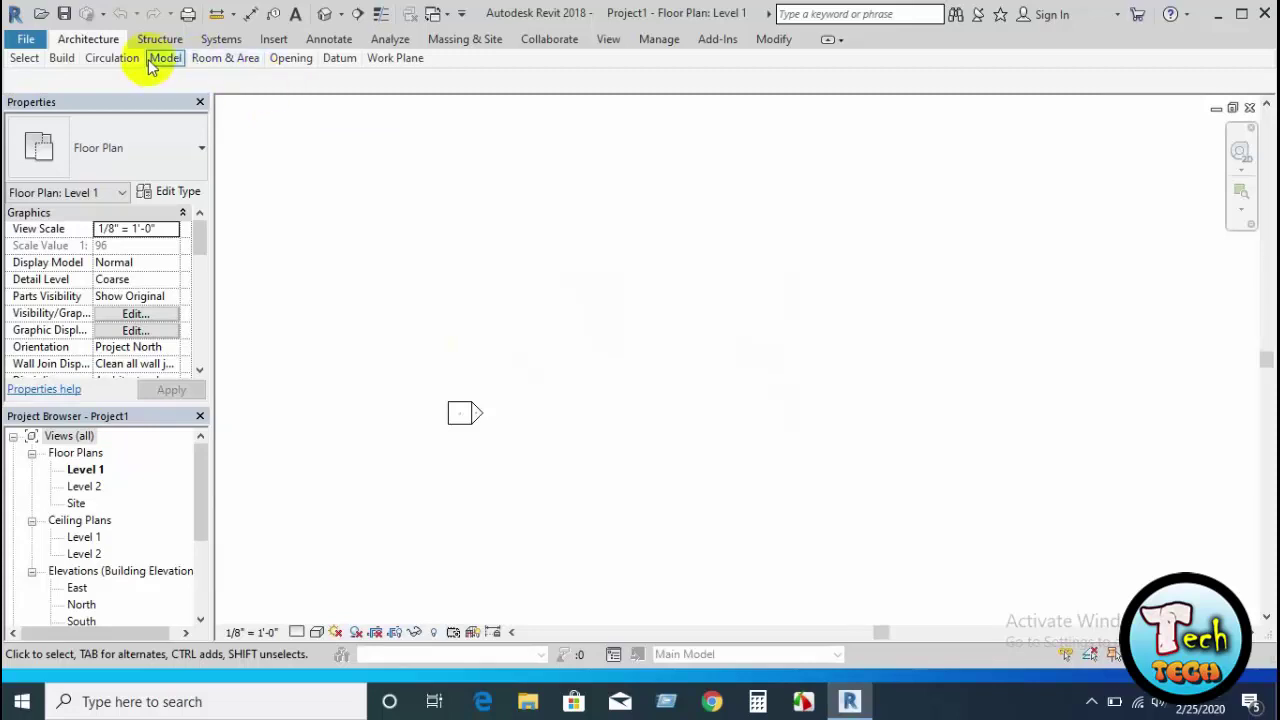
pyautogui.doubleClick(88, 38)
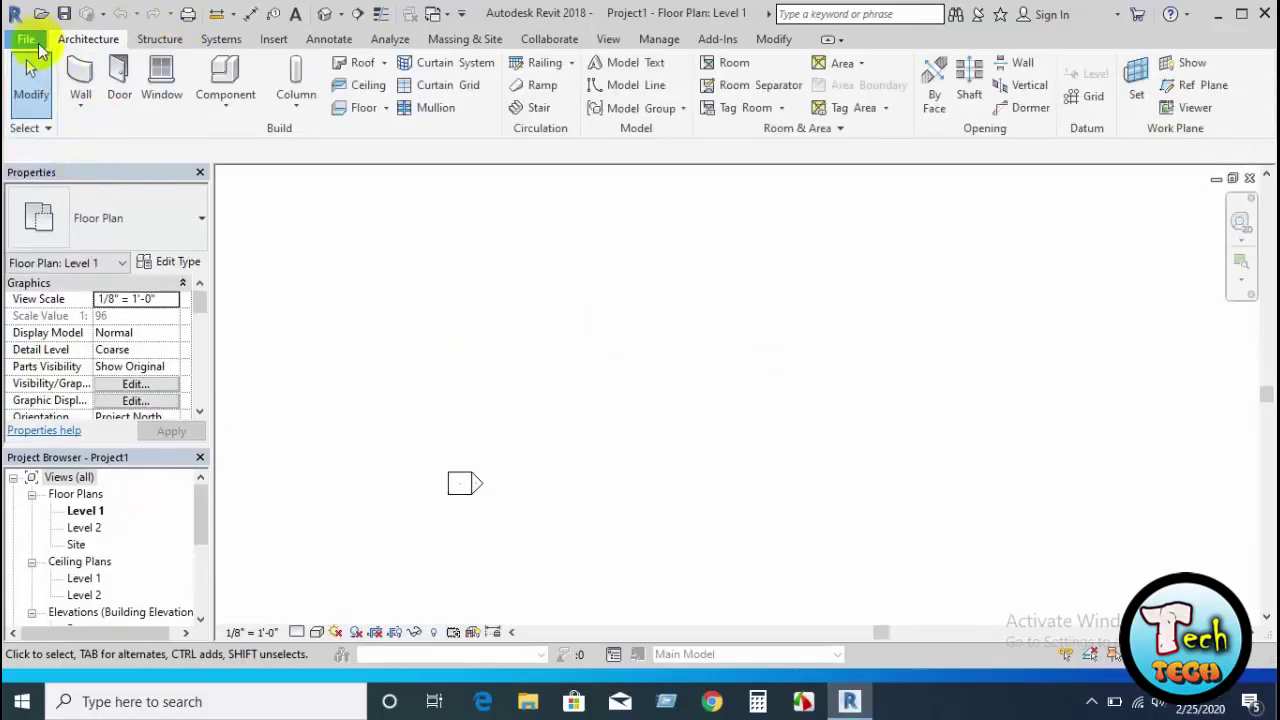
pyautogui.click(26, 40)
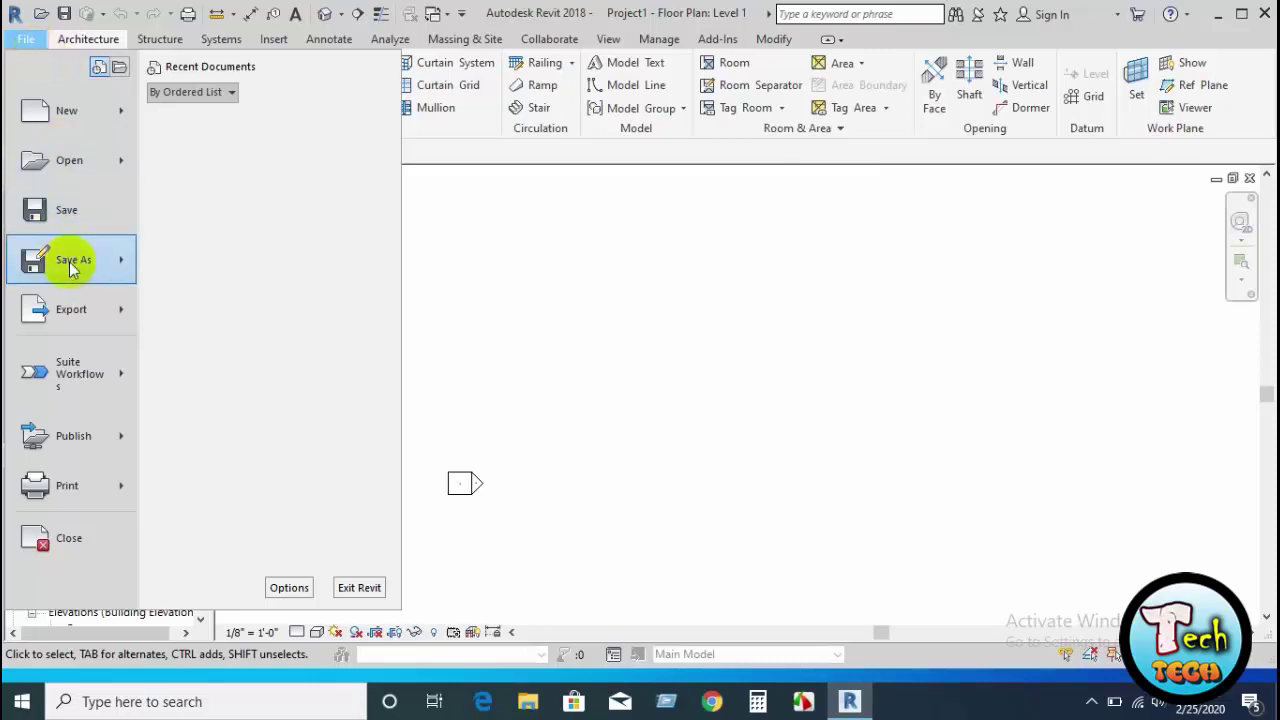
pyautogui.moveTo(72, 260)
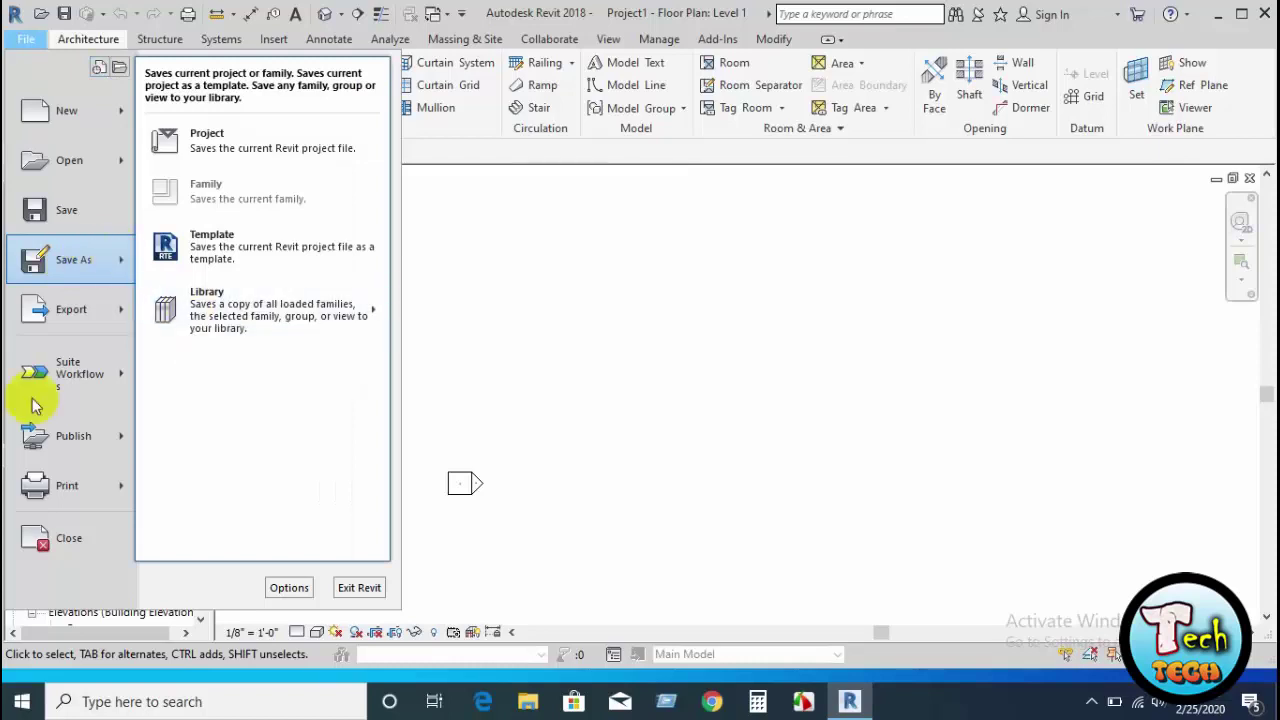
# Dismiss the File menu to return to the empty Level 1 floor plan
pyautogui.click(457, 243)
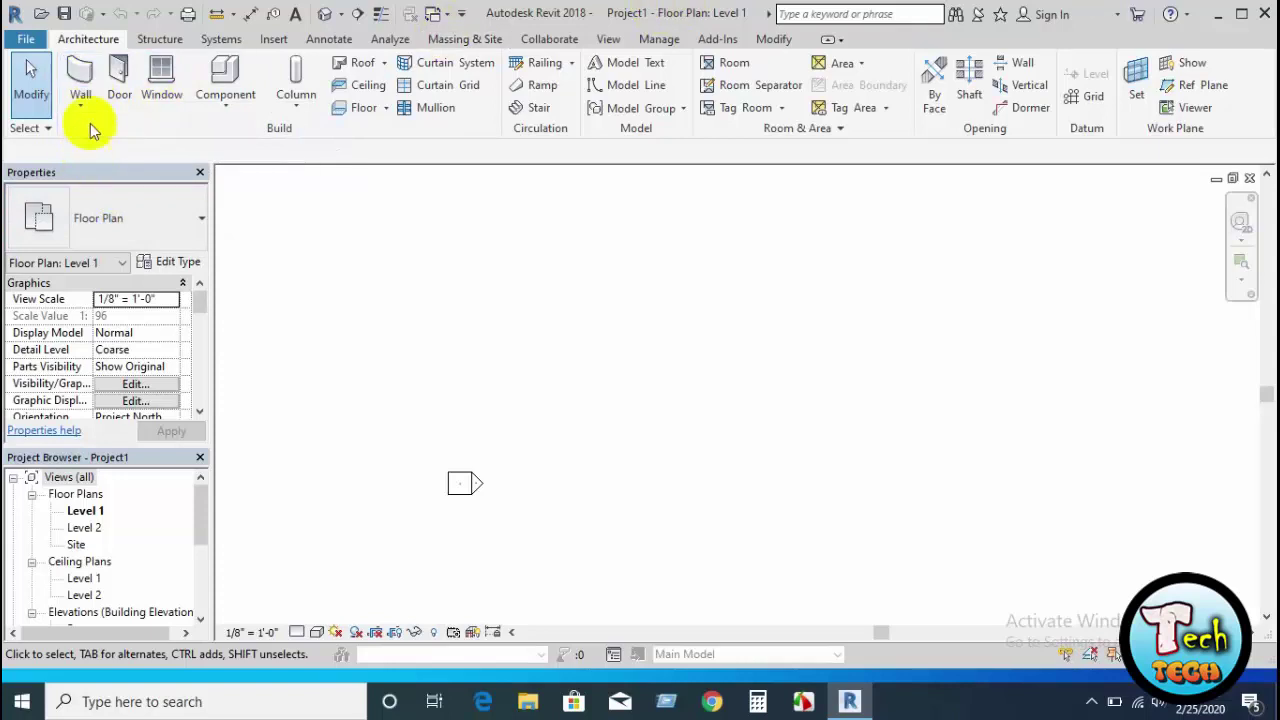
# Draw one horizontal Generic - 8" wall, about 40 feet long, near the top of Level 1
pyautogui.click(82, 84)
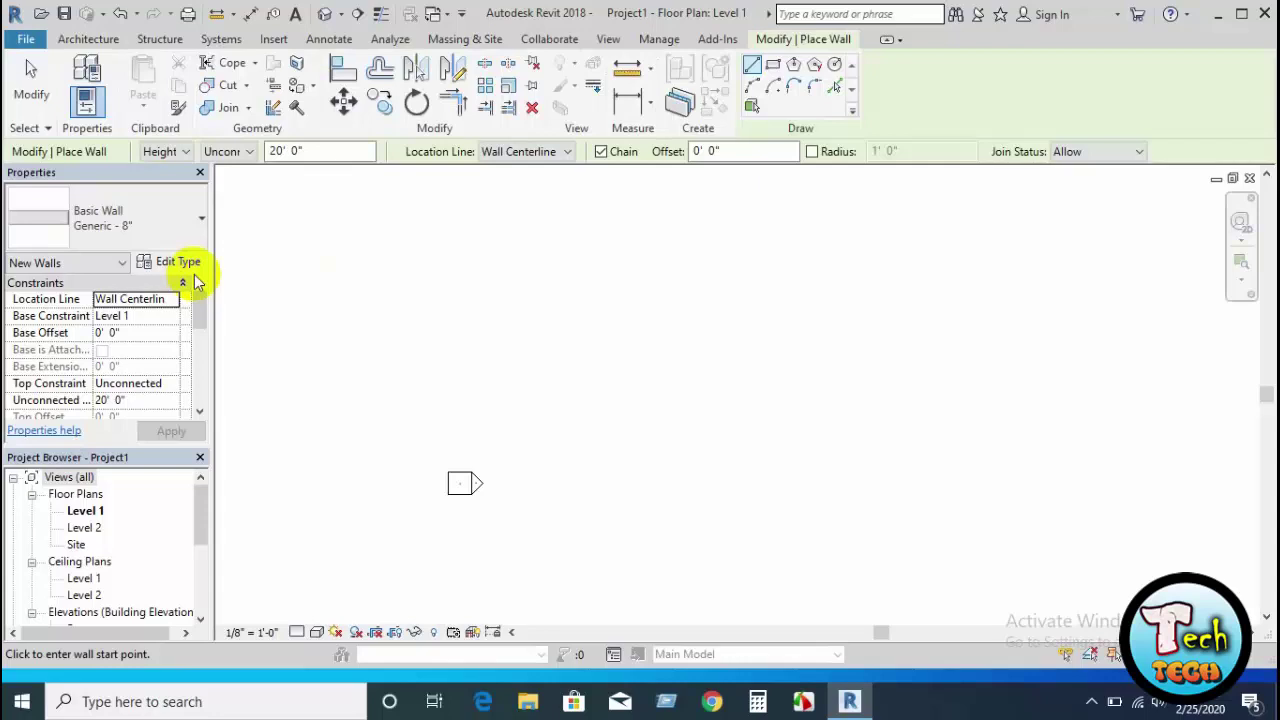
pyautogui.click(378, 260)
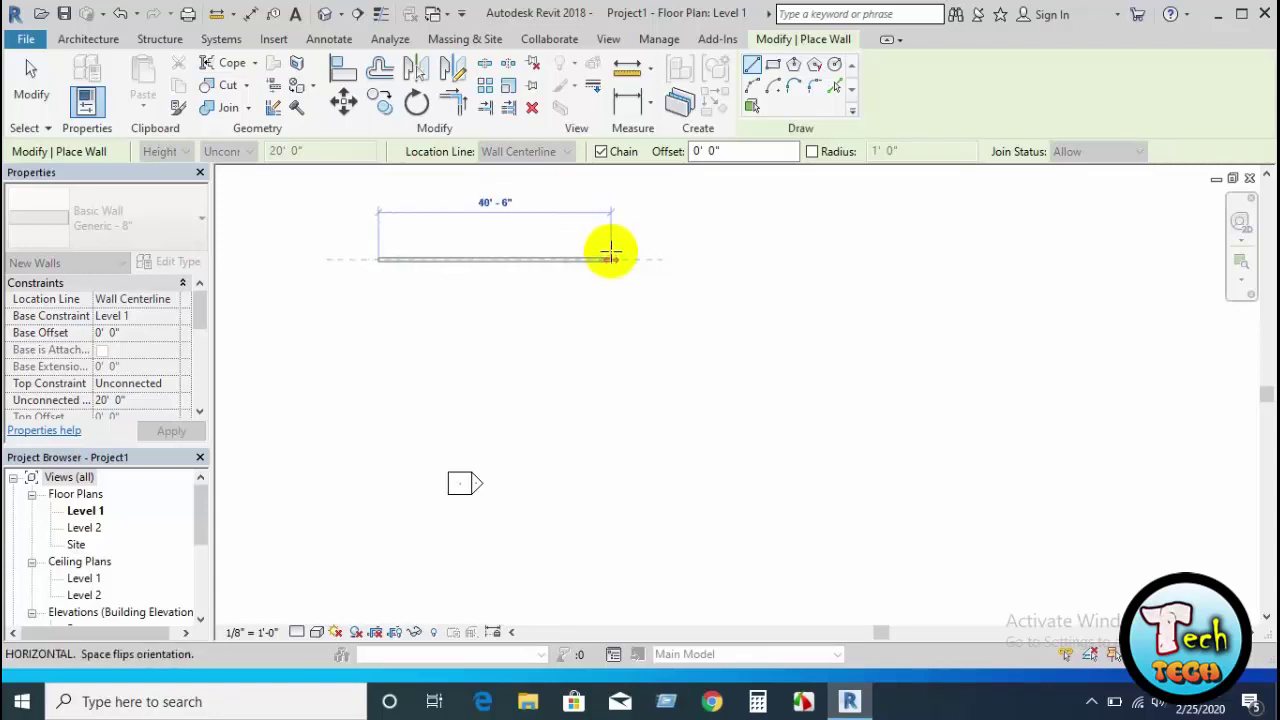
pyautogui.click(607, 259)
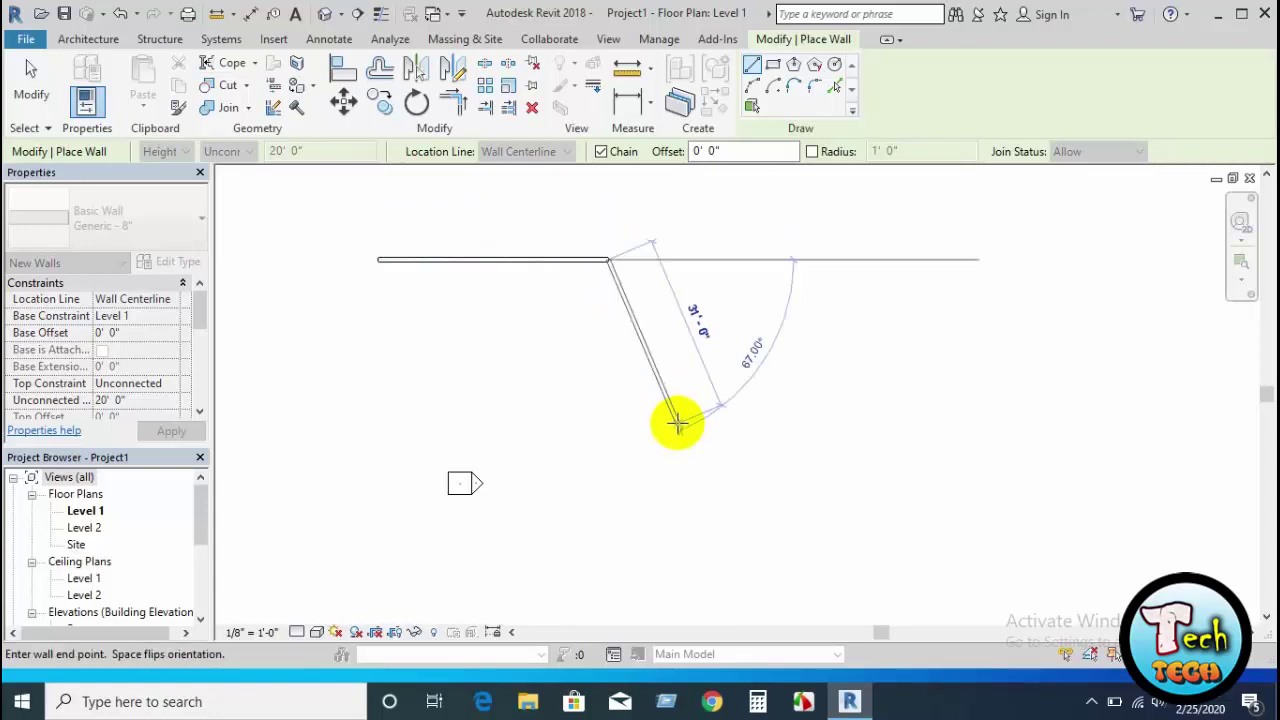
pyautogui.press('Escape')
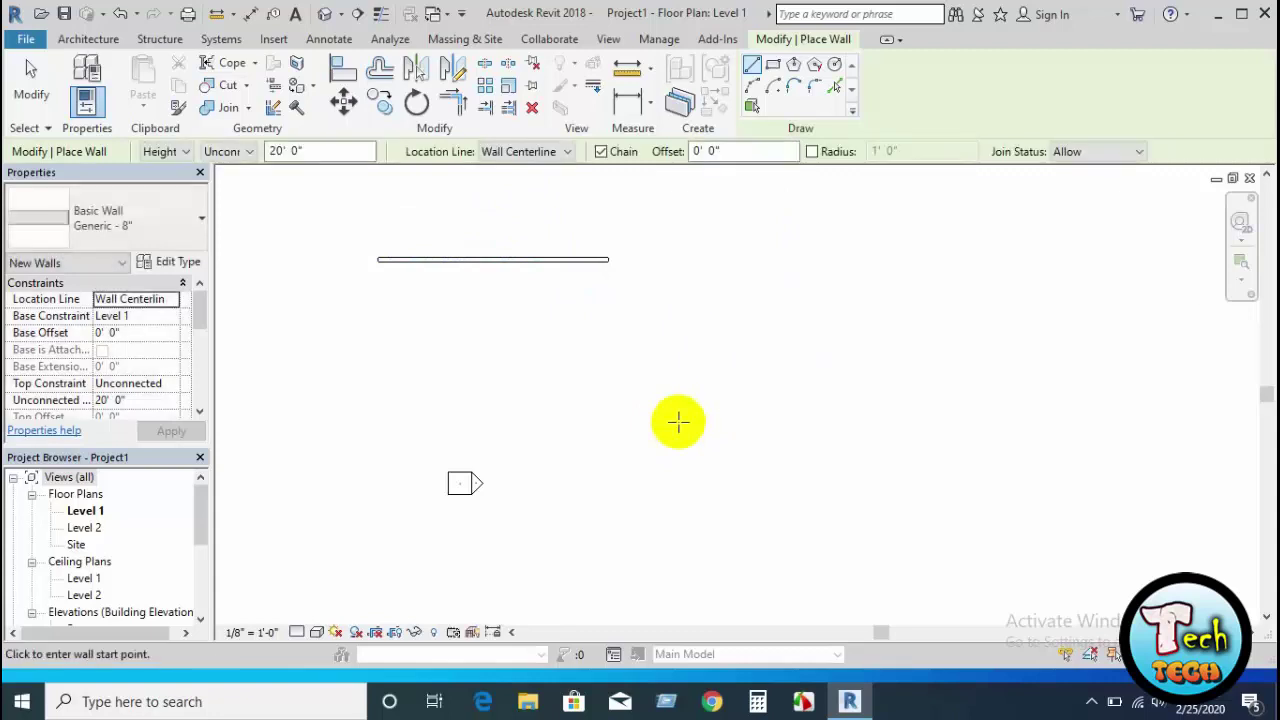
pyautogui.scroll(2, 433, 248)
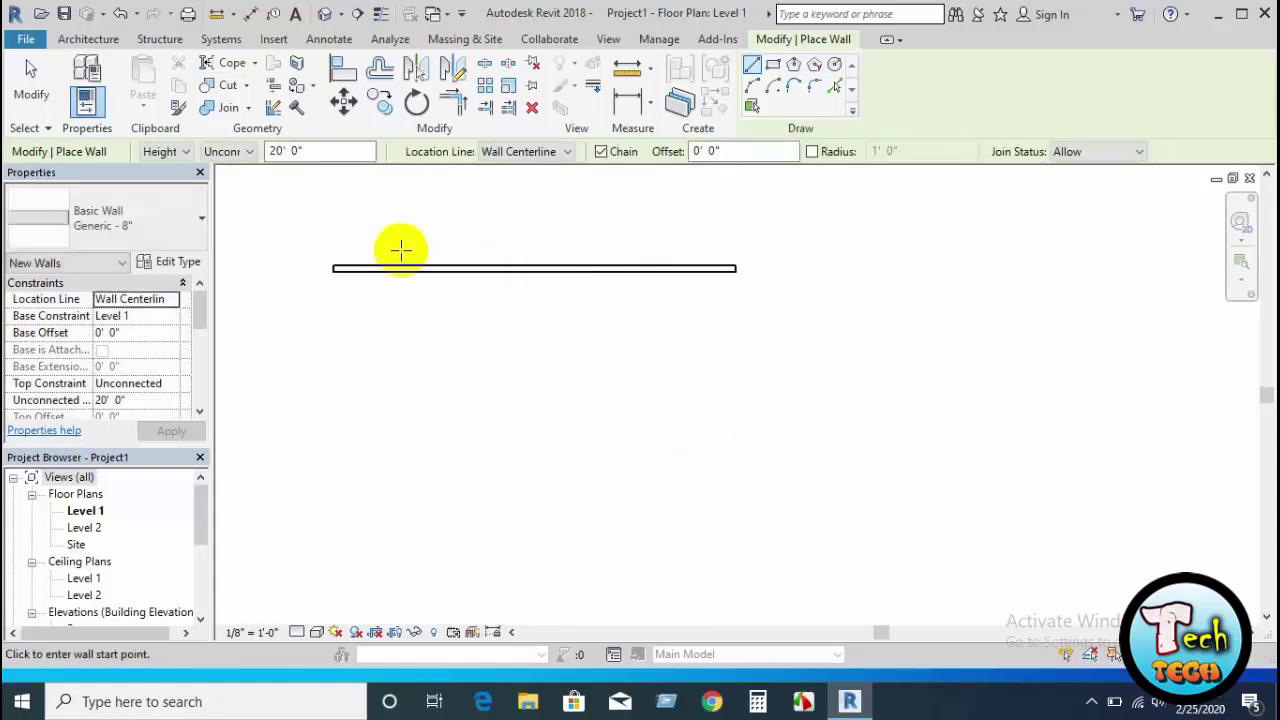
pyautogui.scroll(2, 362, 228)
pyautogui.scroll(-1, 424, 236)
pyautogui.scroll(-1, 429, 245)
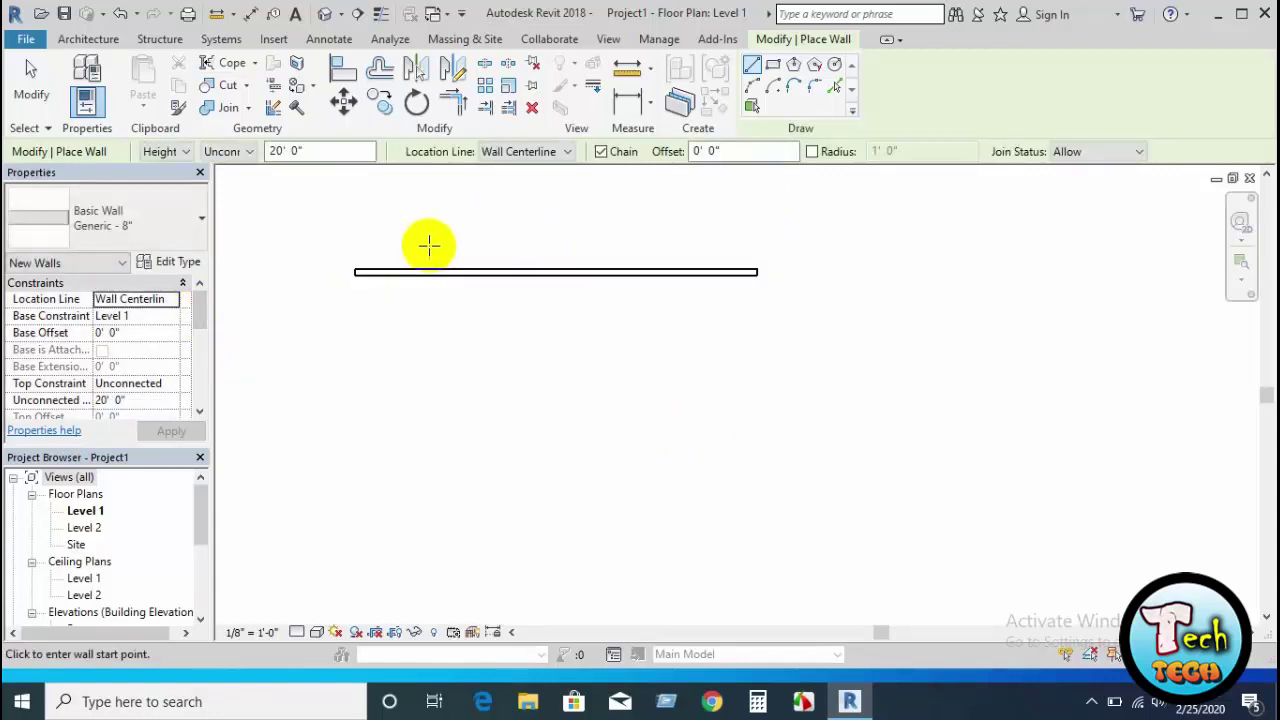
# Browse the Architecture tab tools, then switch the ribbon to the Structure tab
pyautogui.click(84, 39)
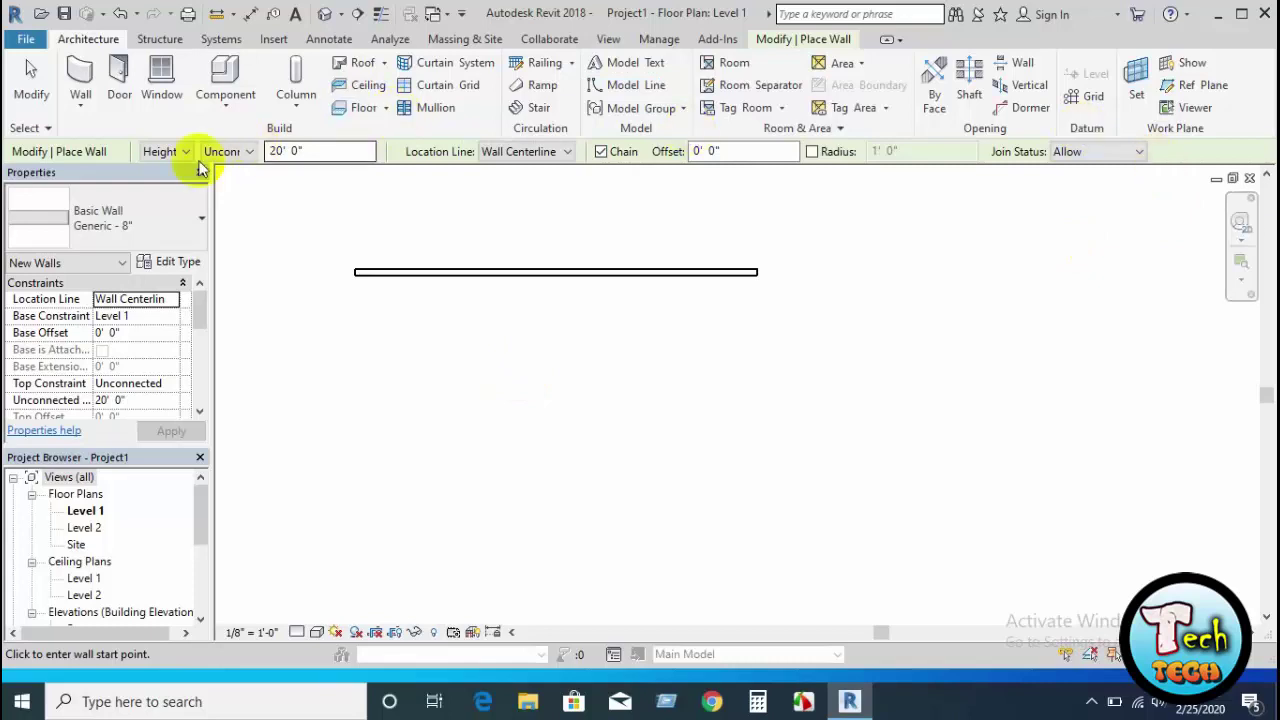
pyautogui.click(159, 40)
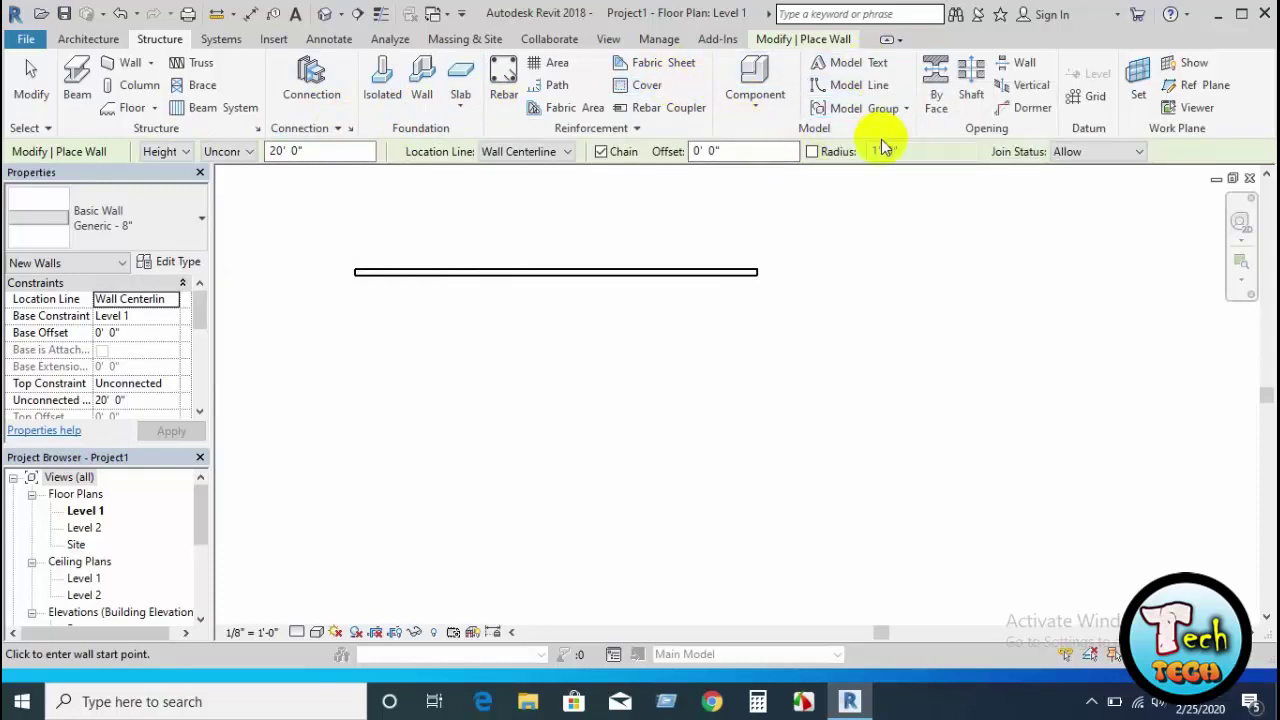
# Start the Model Line tool and open the list of dimension types
pyautogui.click(852, 86)
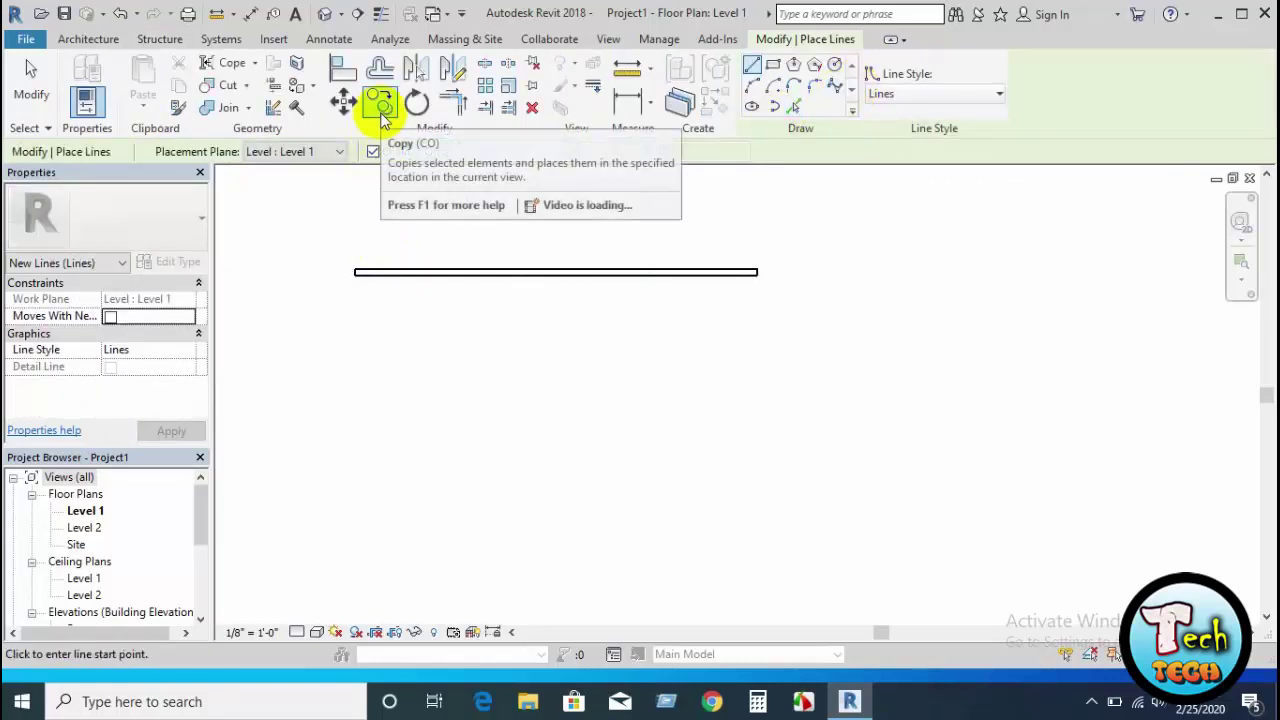
pyautogui.moveTo(629, 100)
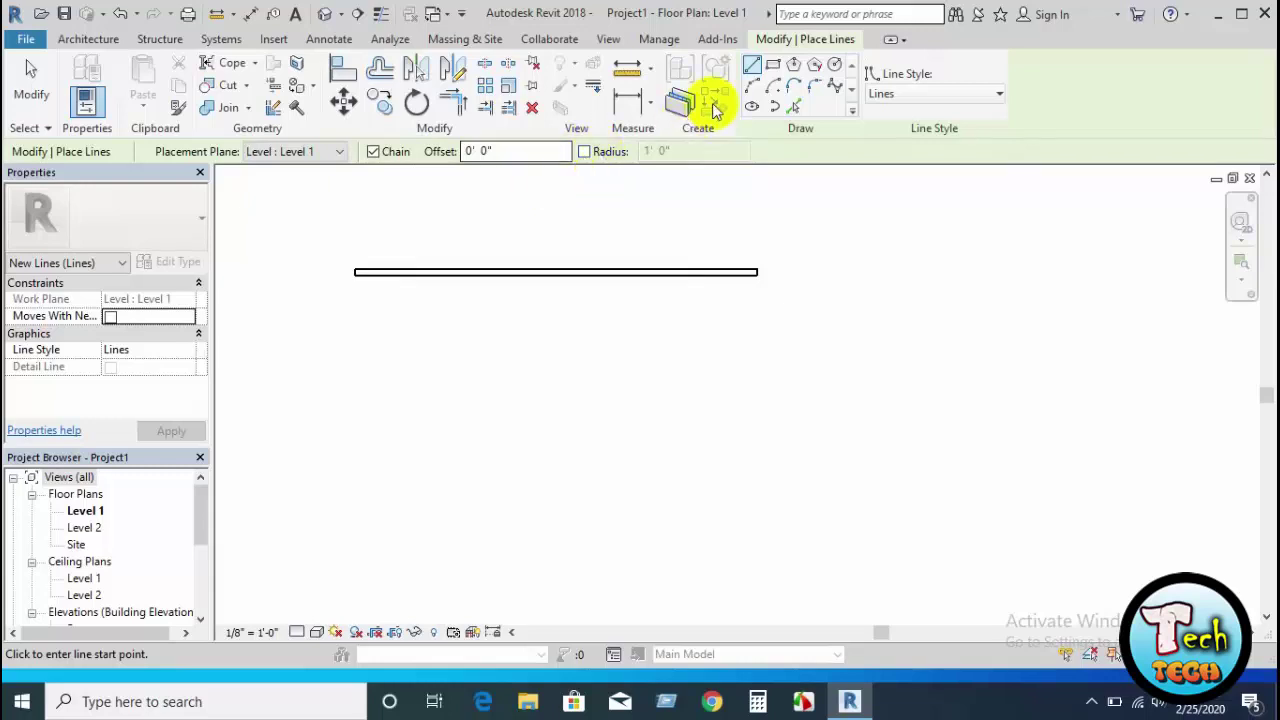
pyautogui.click(650, 103)
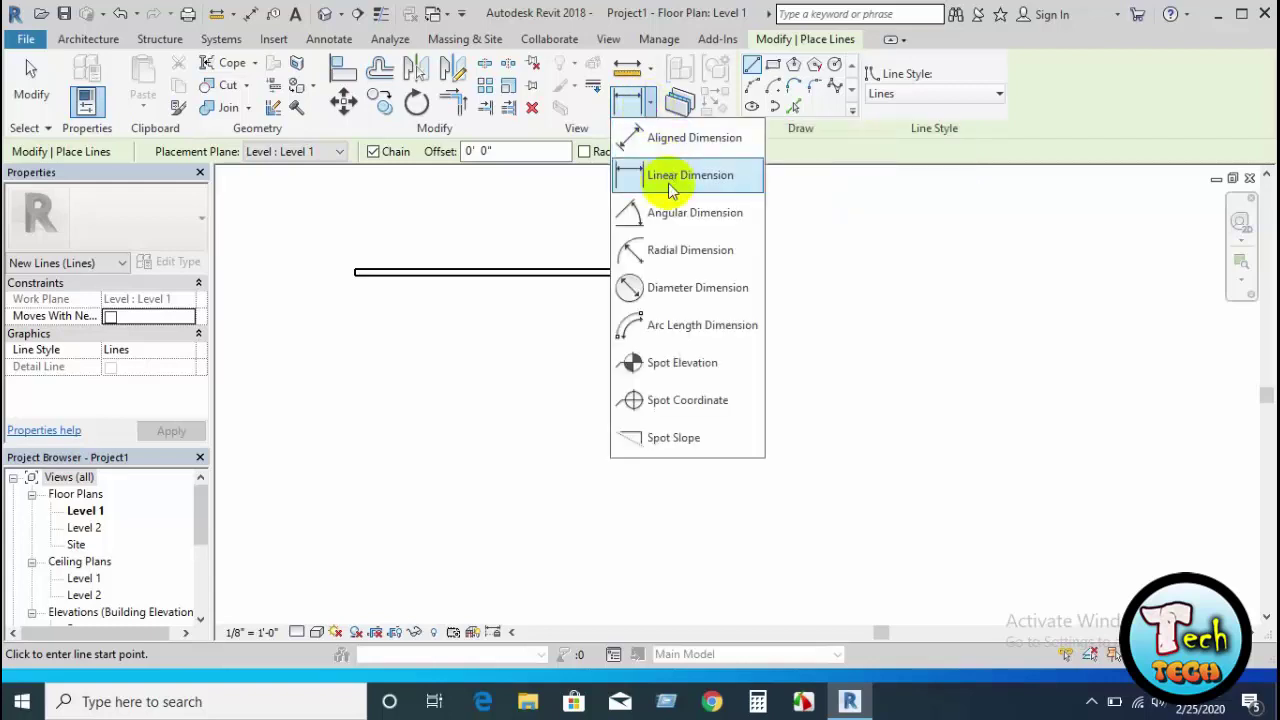
# Close the Dimension type dropdown without choosing a type
pyautogui.click(915, 192)
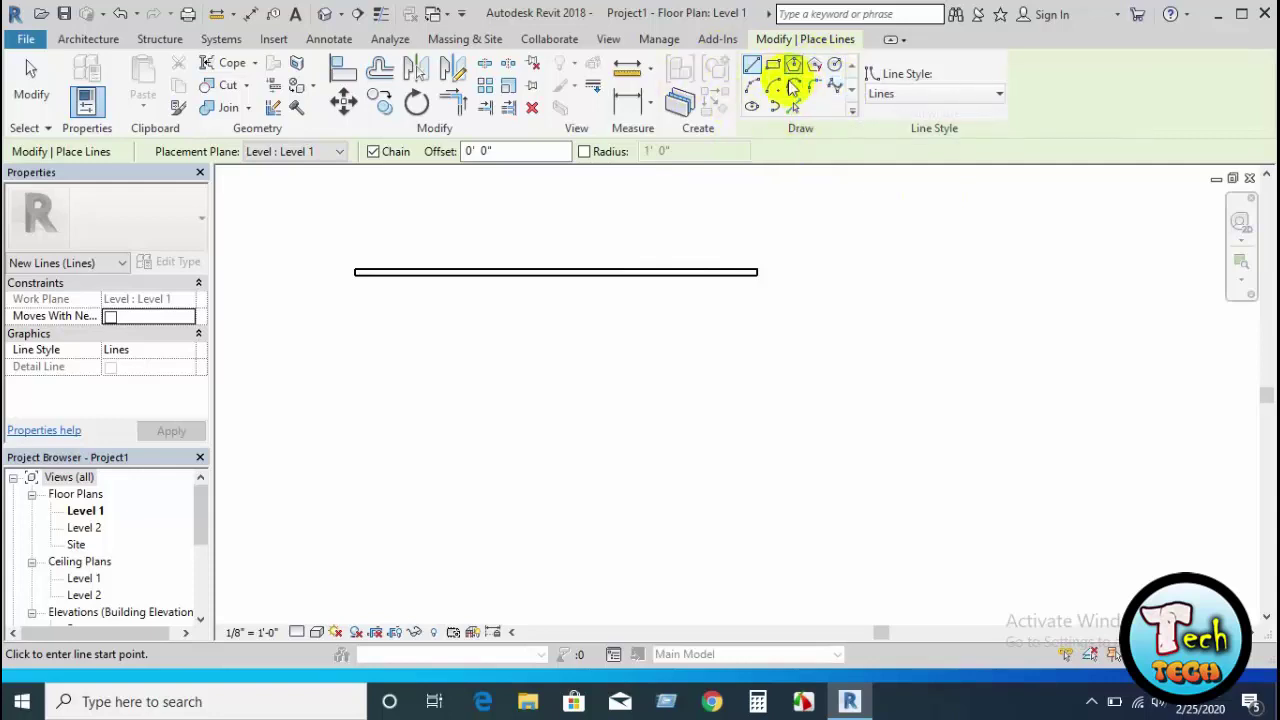
# Step through the Architecture and Structure tabs to the Systems tab's HVAC, plumbing and electrical tools
pyautogui.click(101, 42)
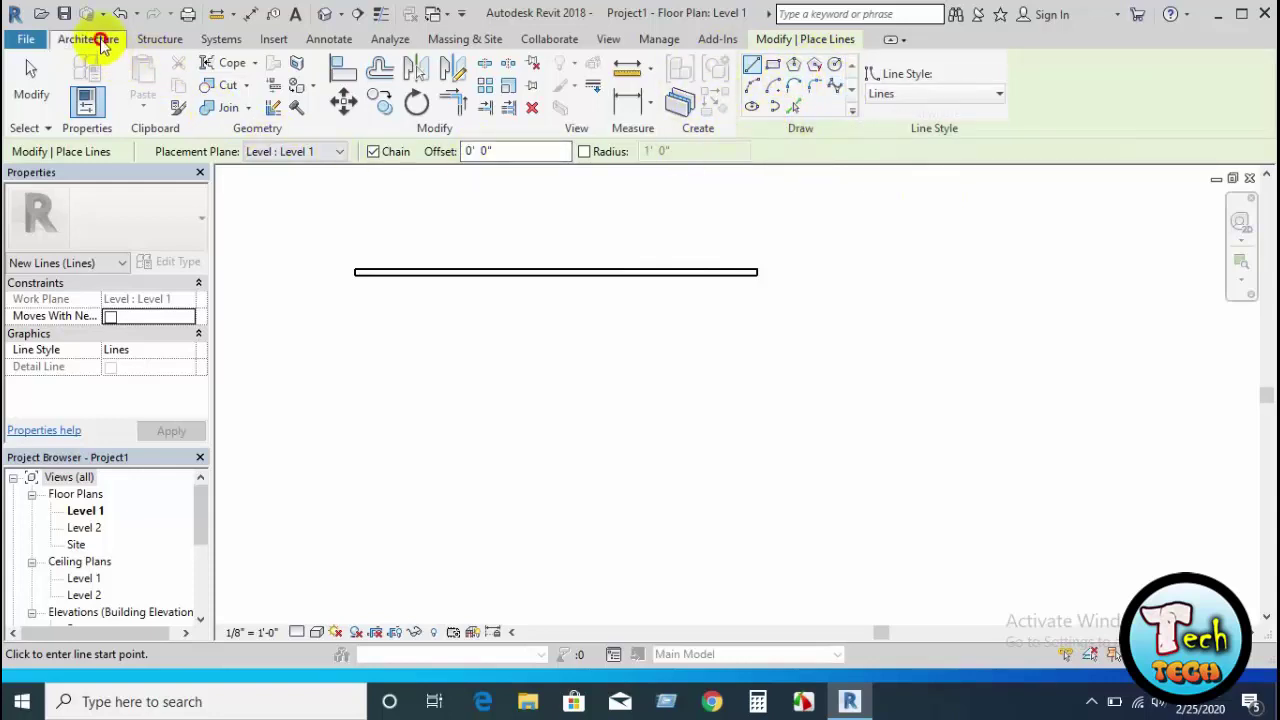
pyautogui.click(158, 40)
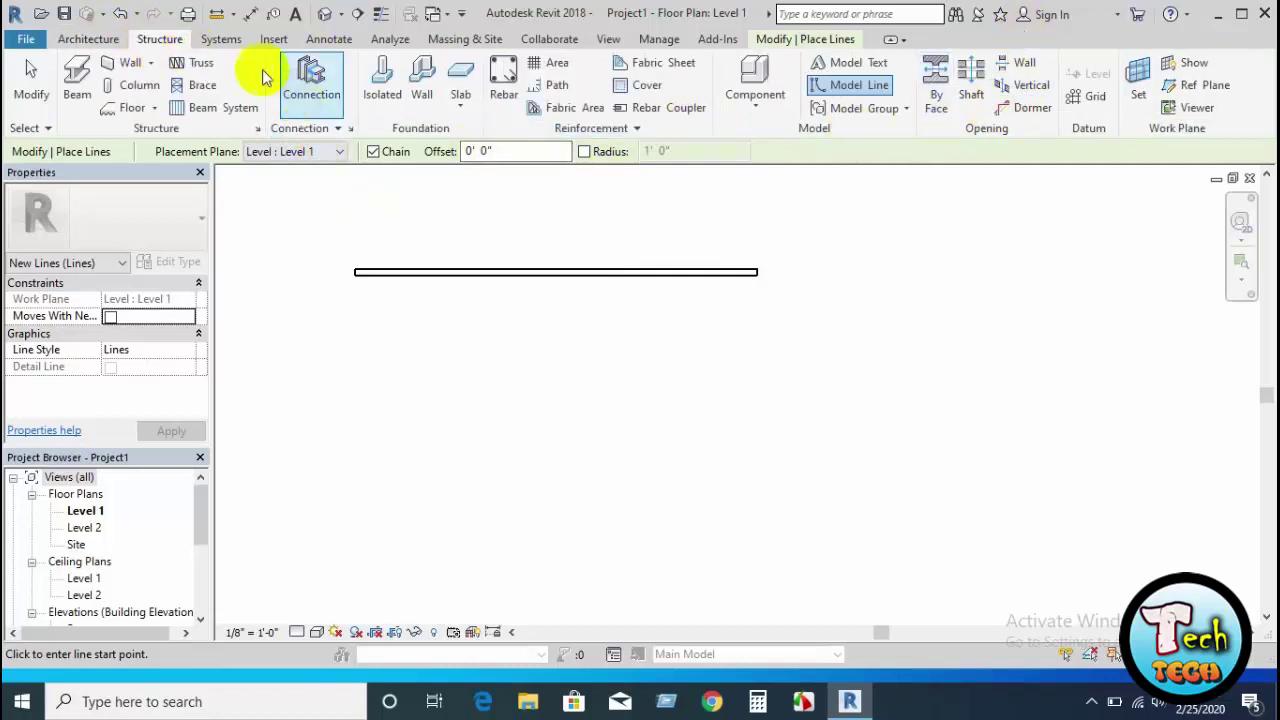
pyautogui.click(221, 40)
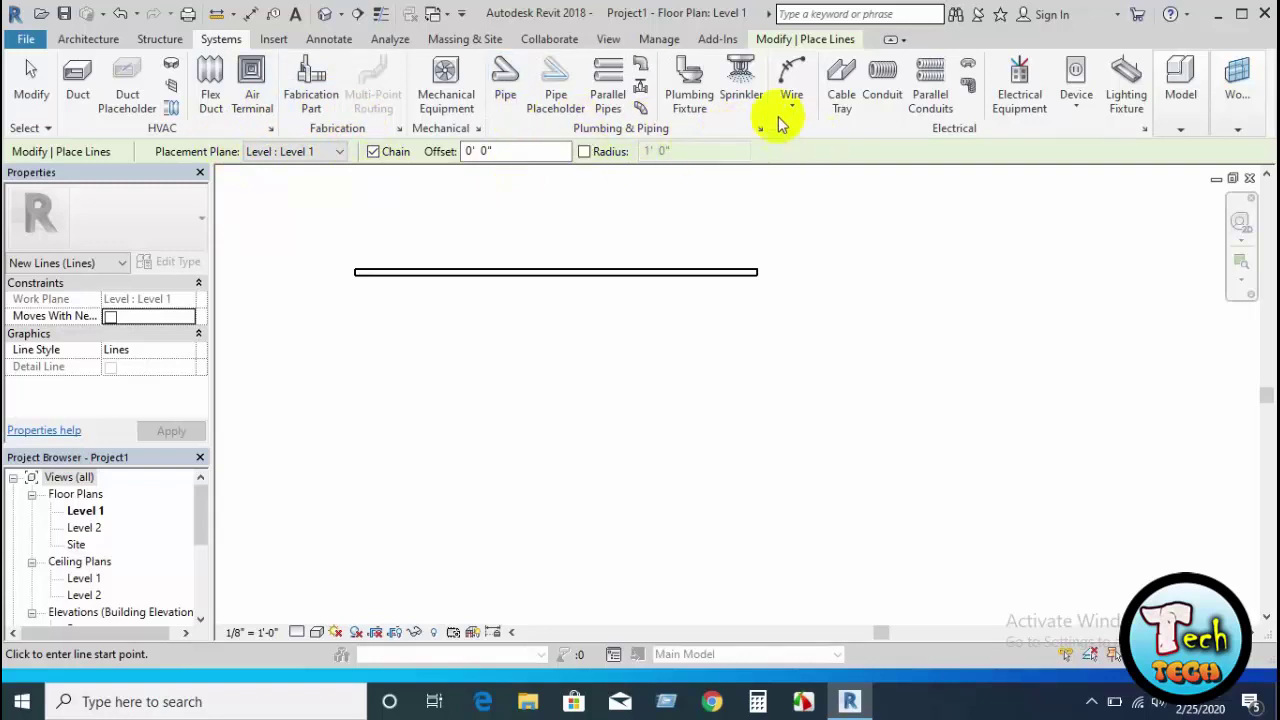
# Switch the ribbon to the Insert tab for linking and importing files
pyautogui.click(274, 40)
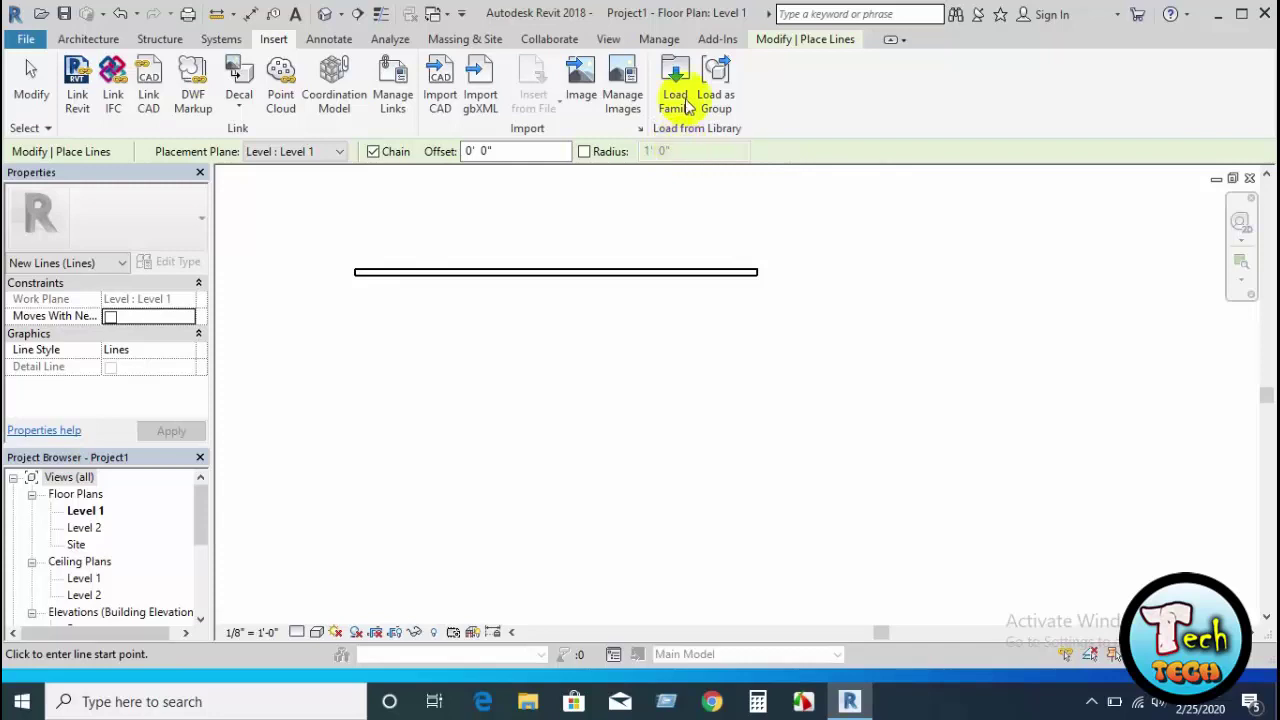
# Look over the Annotate tab, then the Analyze tab tools
pyautogui.click(318, 40)
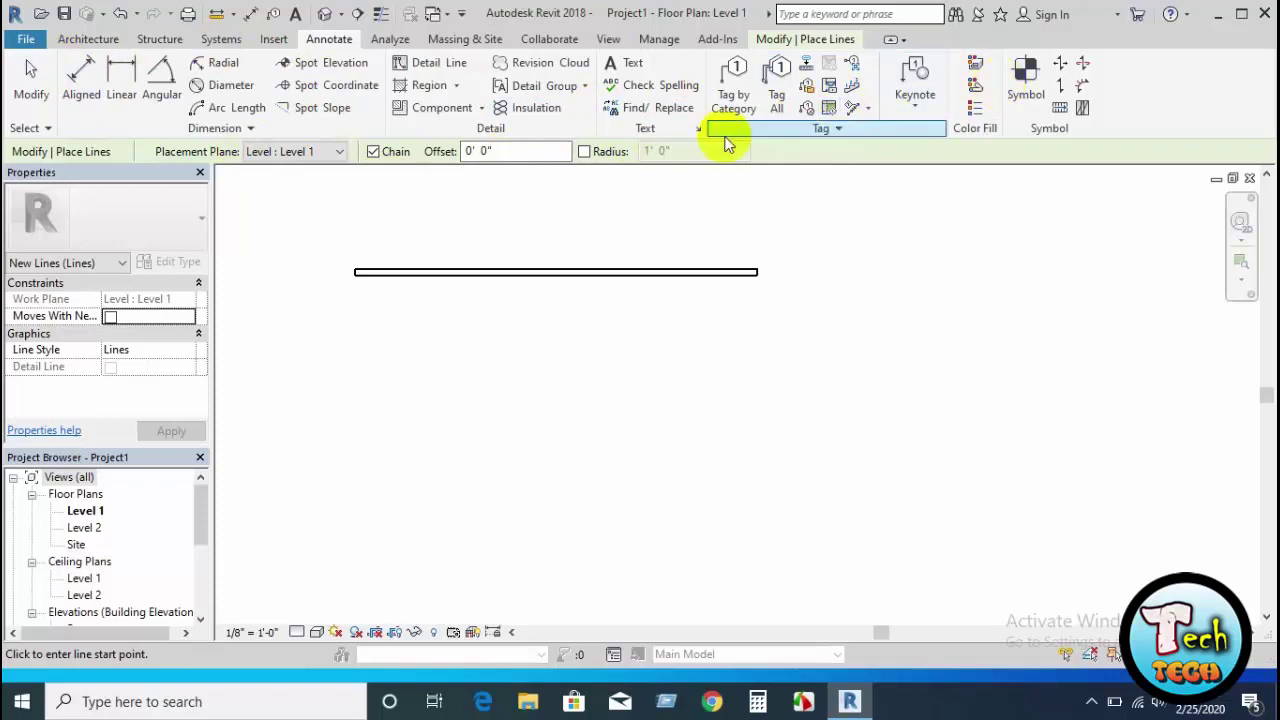
pyautogui.click(391, 39)
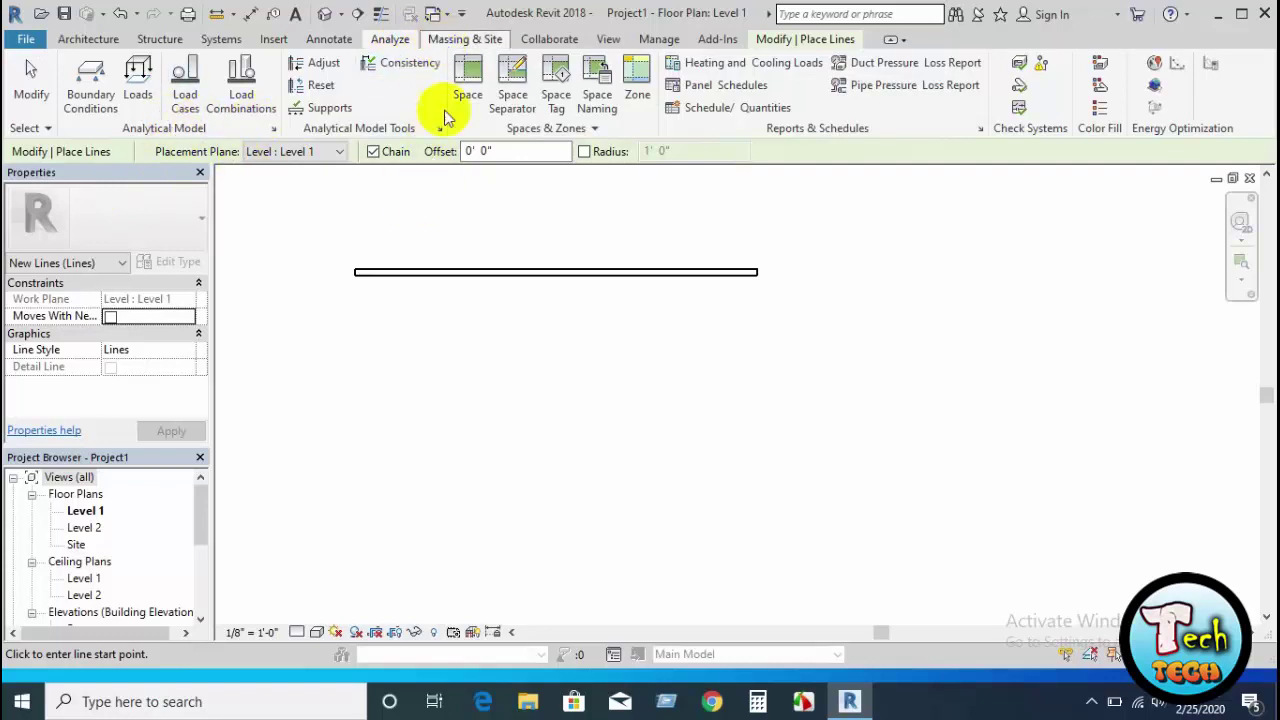
# Try the Toposurface tool on Massing & Site, then switch to the Collaborate tools
pyautogui.click(551, 46)
pyautogui.click(466, 45)
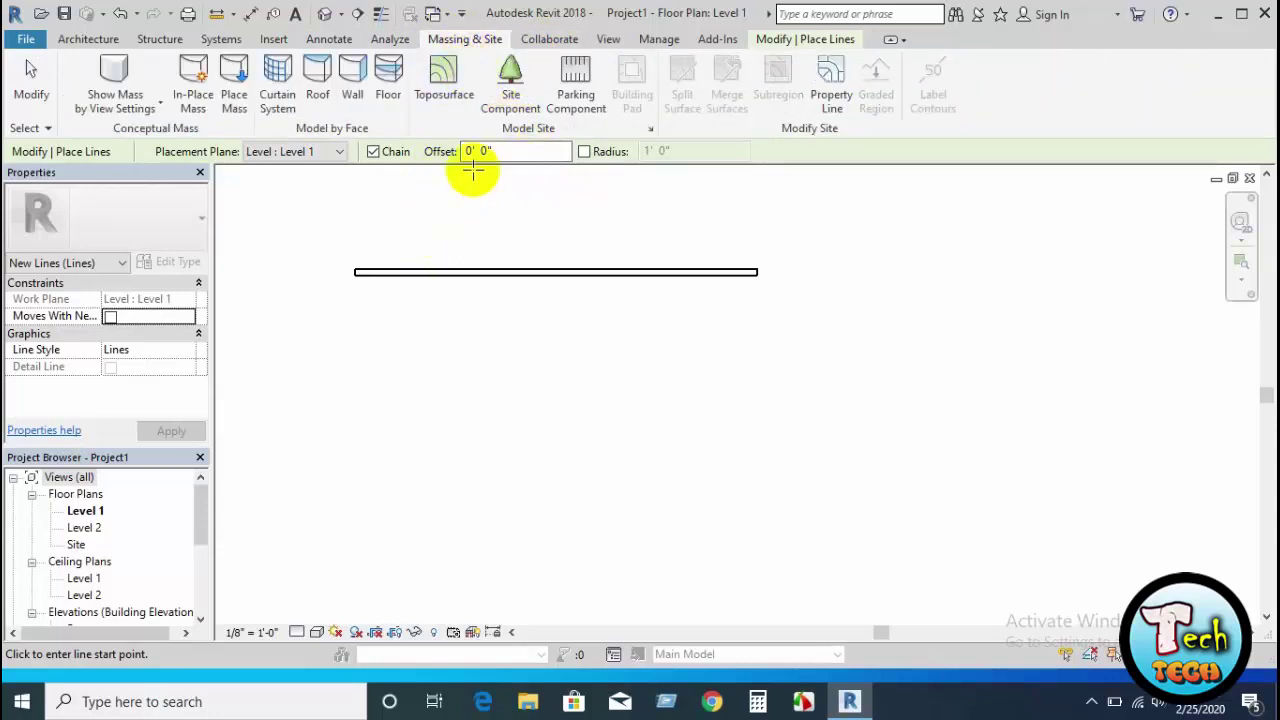
pyautogui.click(445, 97)
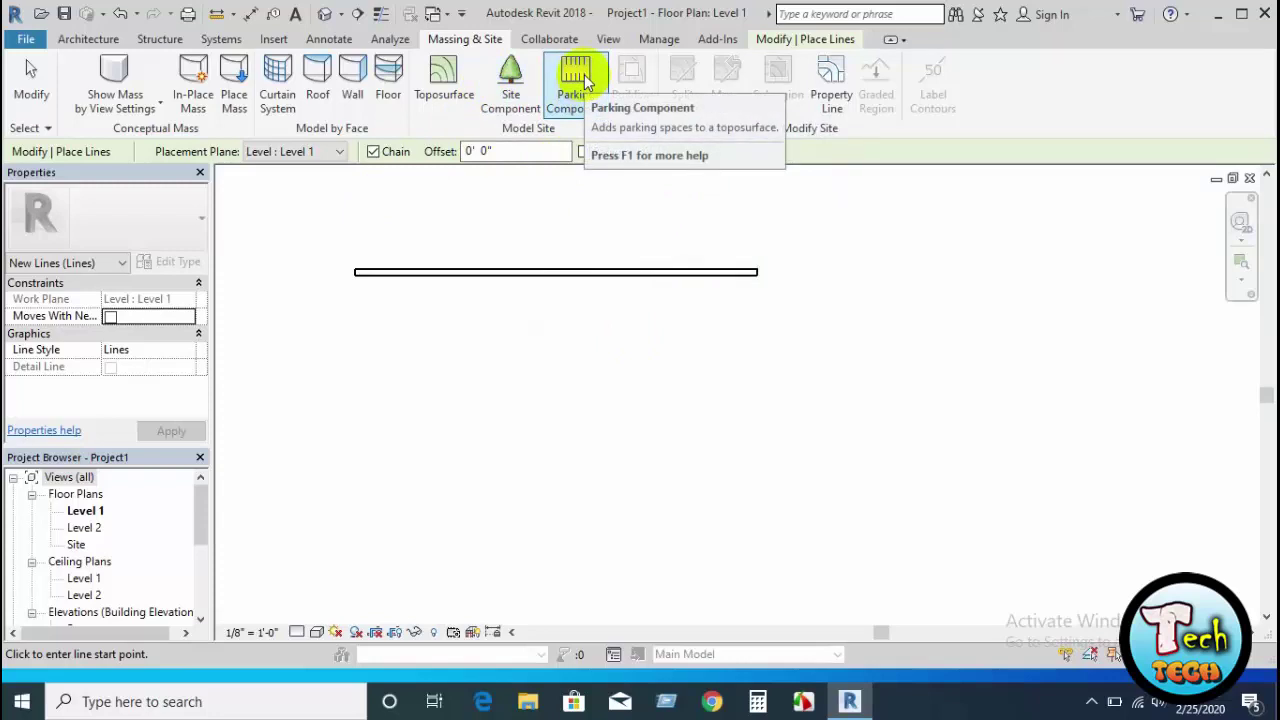
pyautogui.moveTo(576, 86)
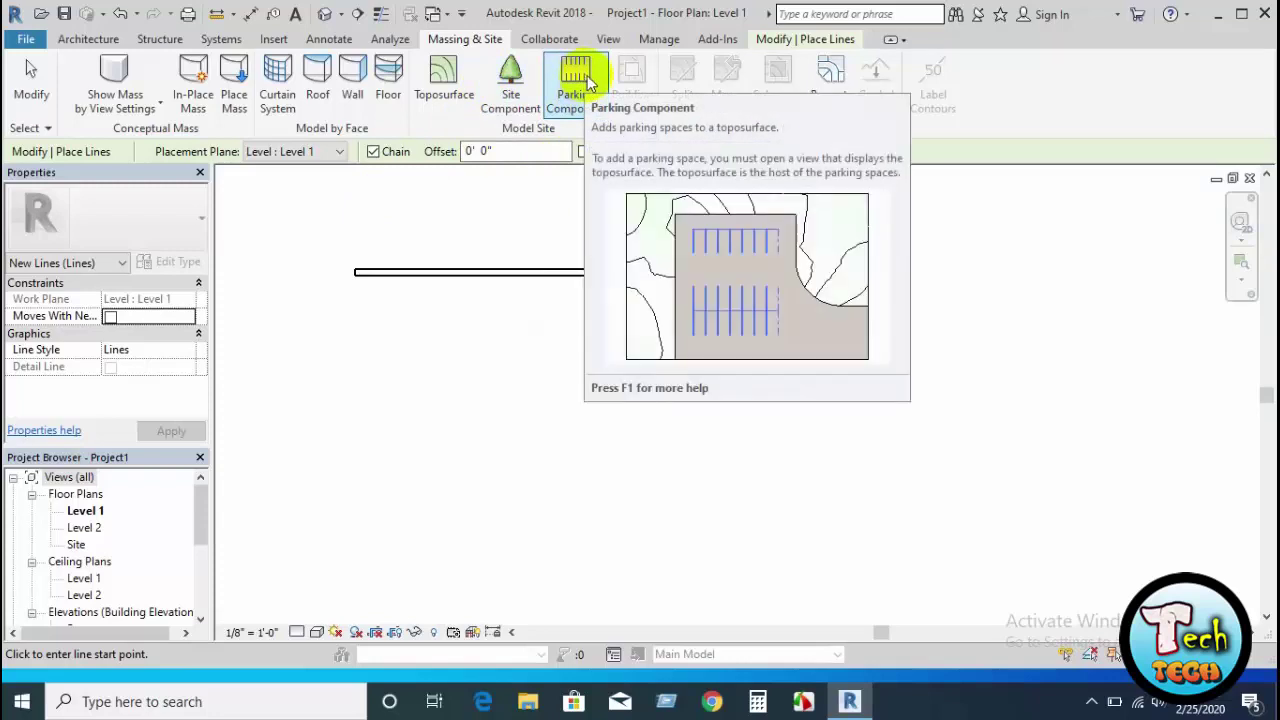
pyautogui.click(555, 40)
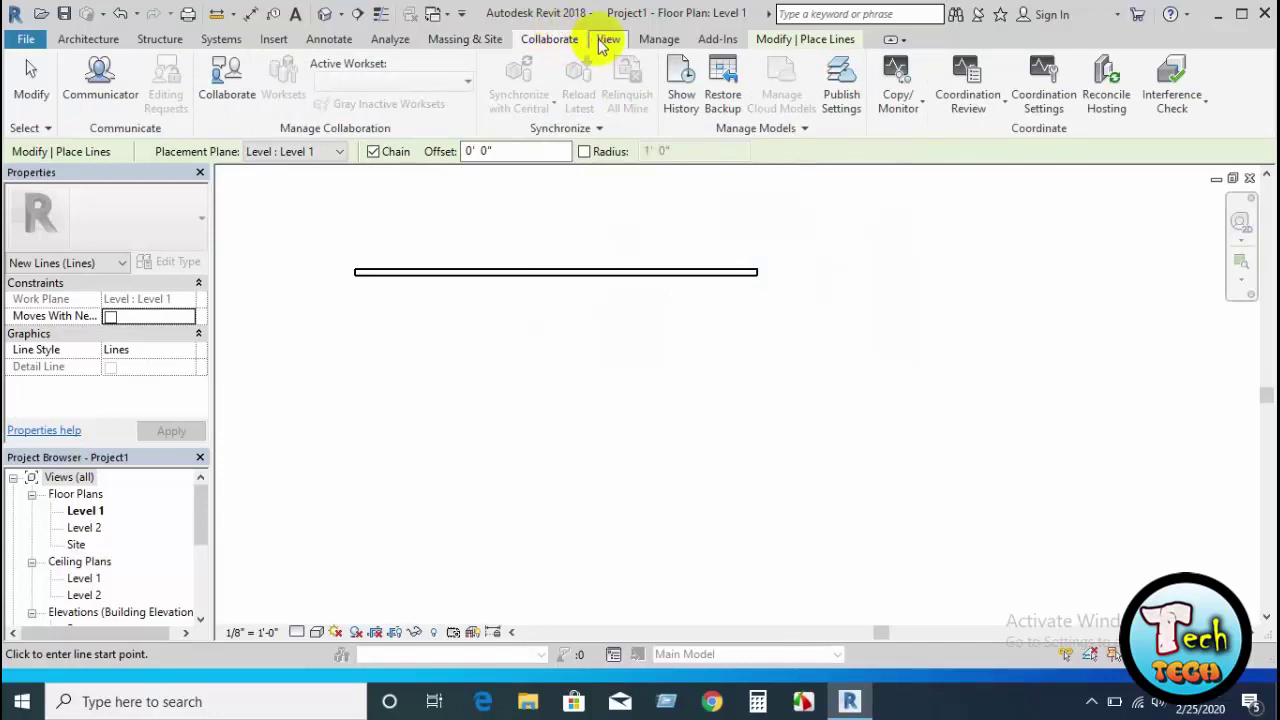
# Show the View tab tools and zoom in on the line in the canvas
pyautogui.click(606, 40)
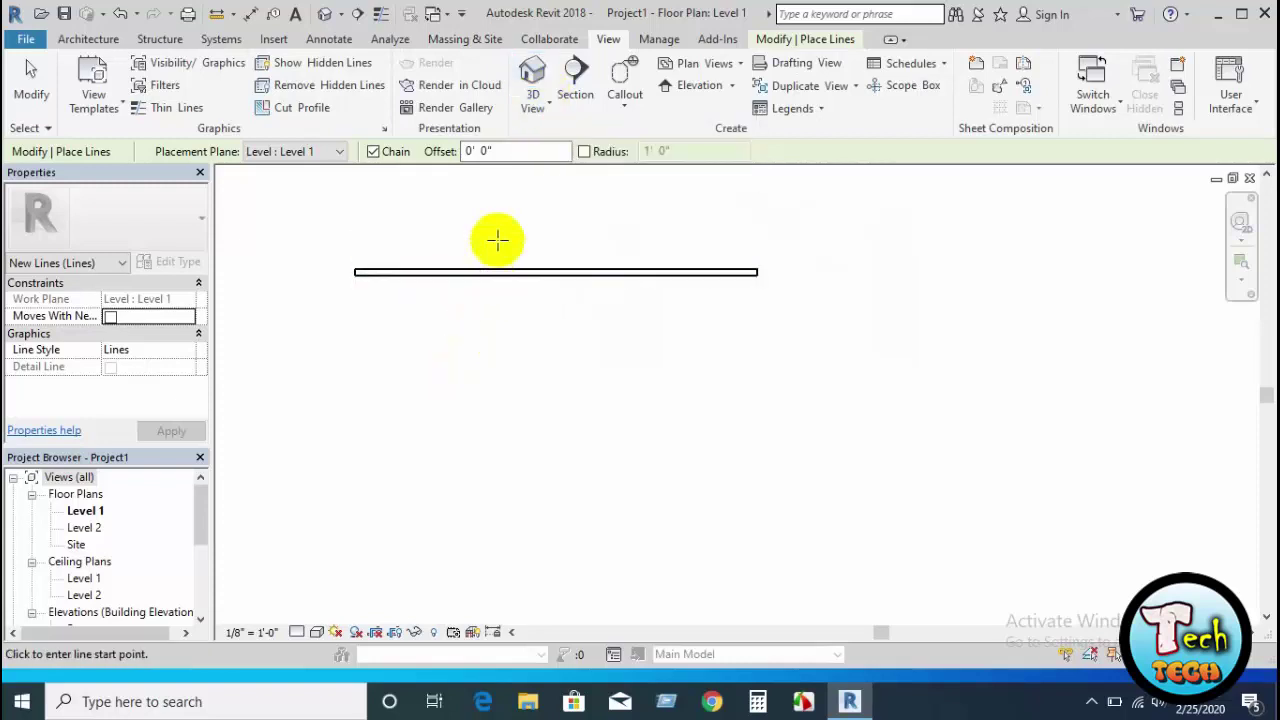
pyautogui.scroll(-1, 143, 575)
pyautogui.scroll(1, 364, 376)
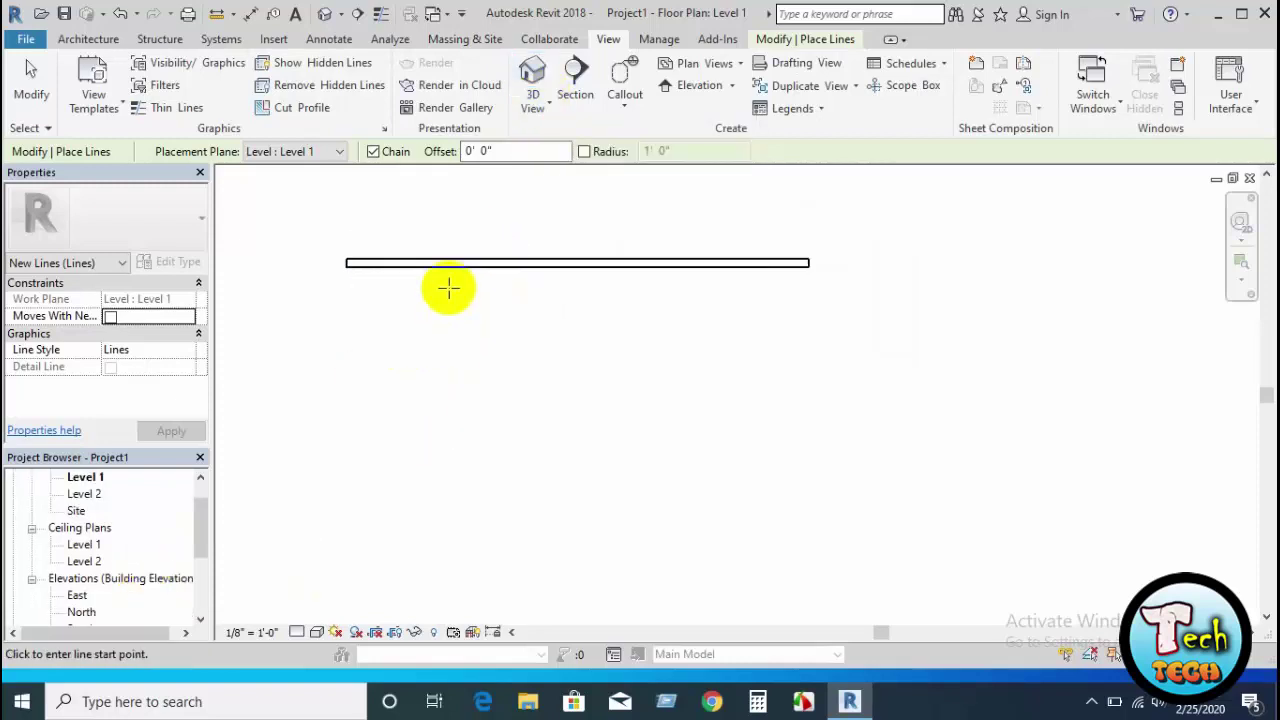
pyautogui.scroll(2, 449, 286)
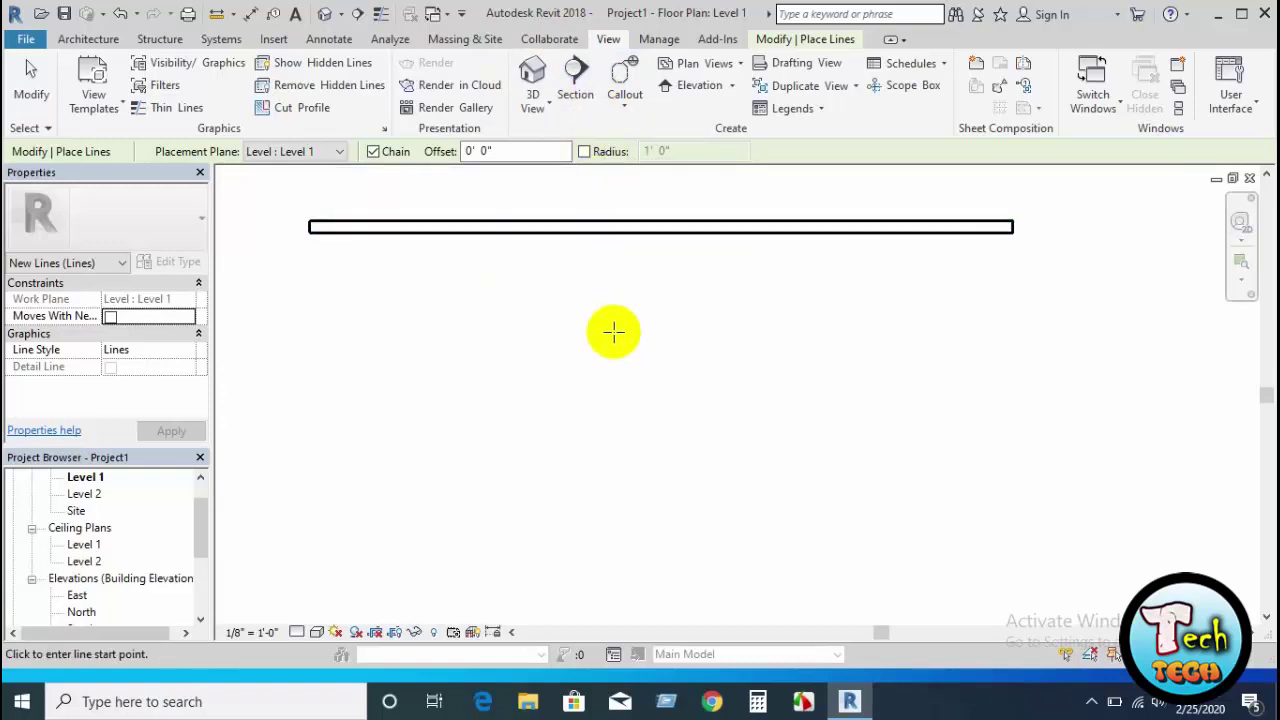
# Look over the Manage and Add-Ins tools, then return to the Architecture tools
pyautogui.click(664, 45)
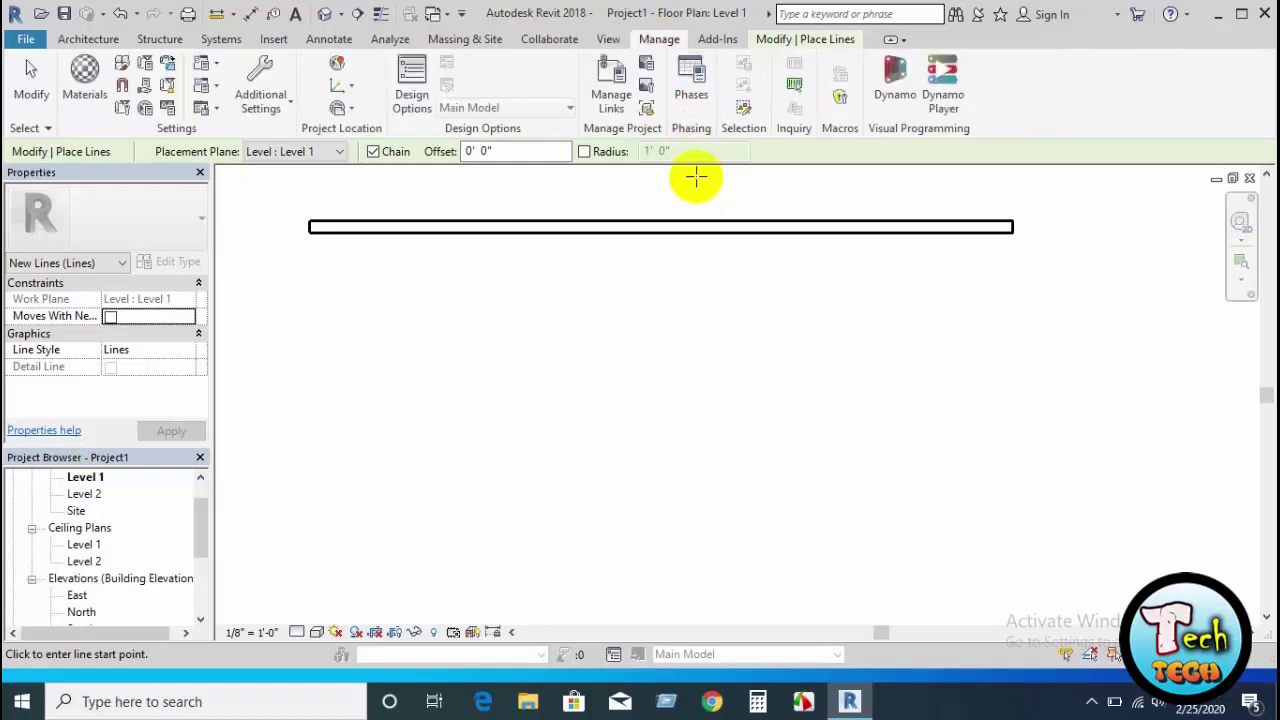
pyautogui.click(718, 39)
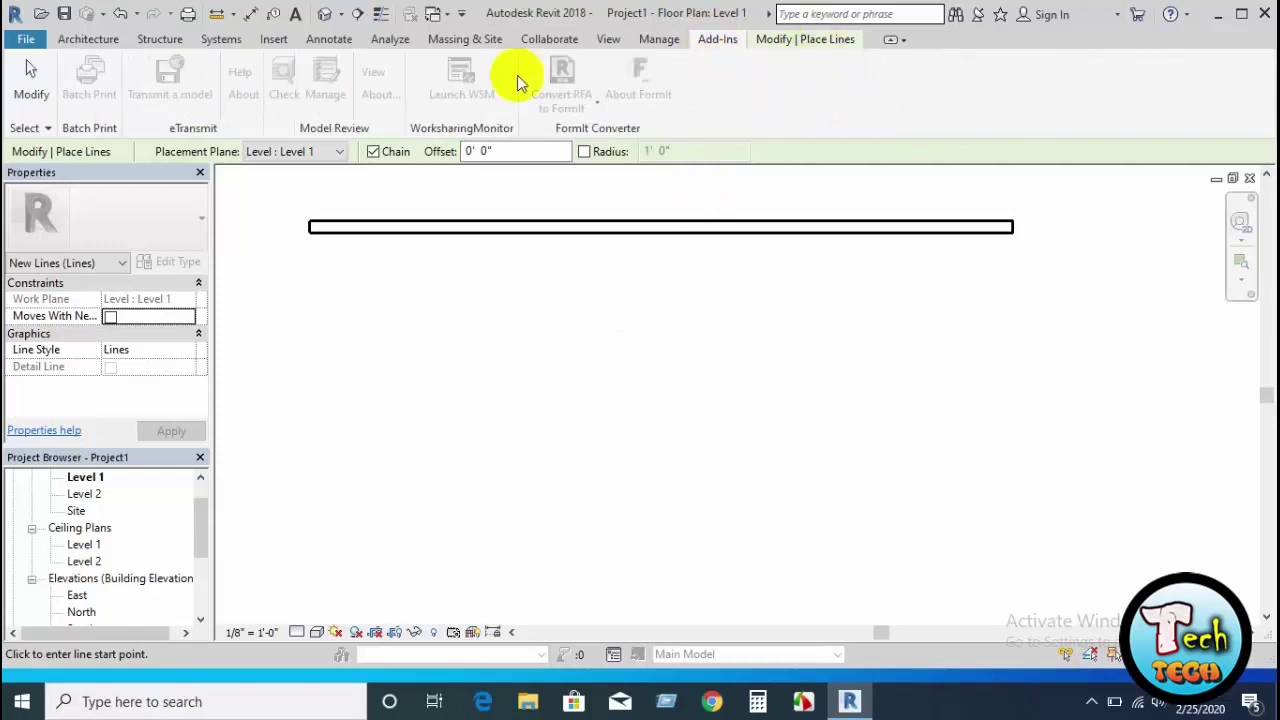
pyautogui.click(86, 40)
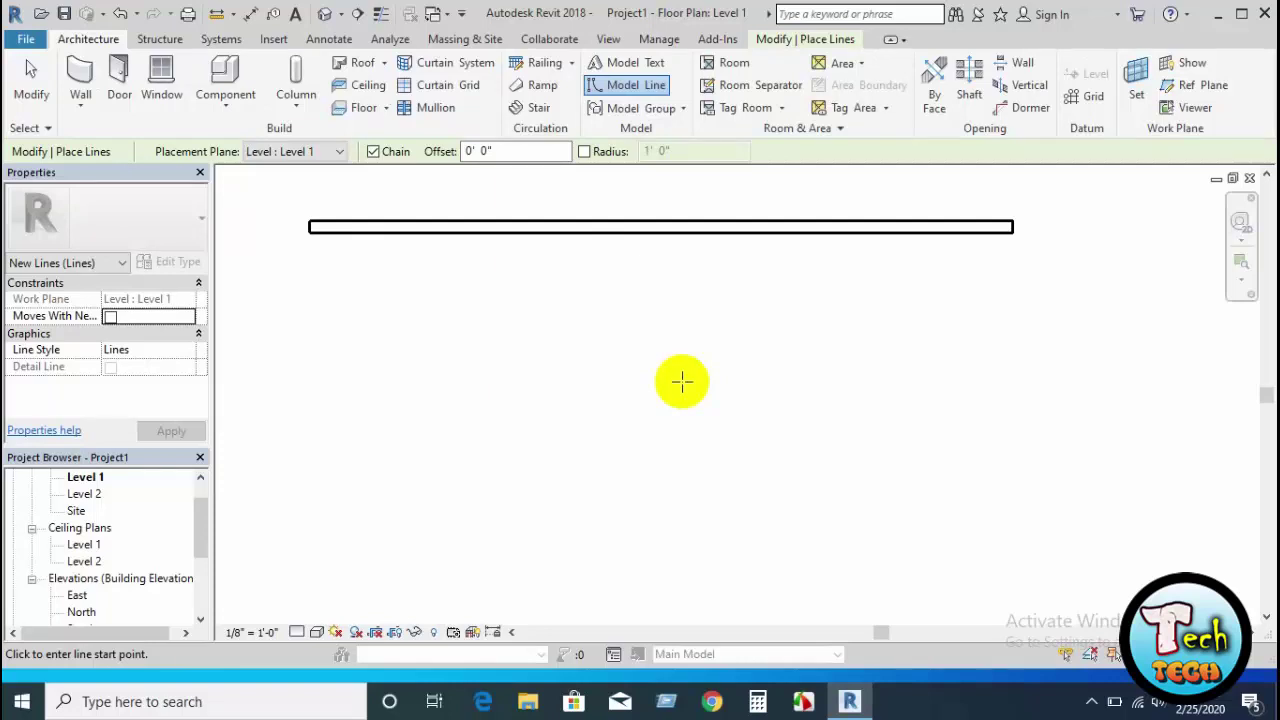
pyautogui.click(850, 702)
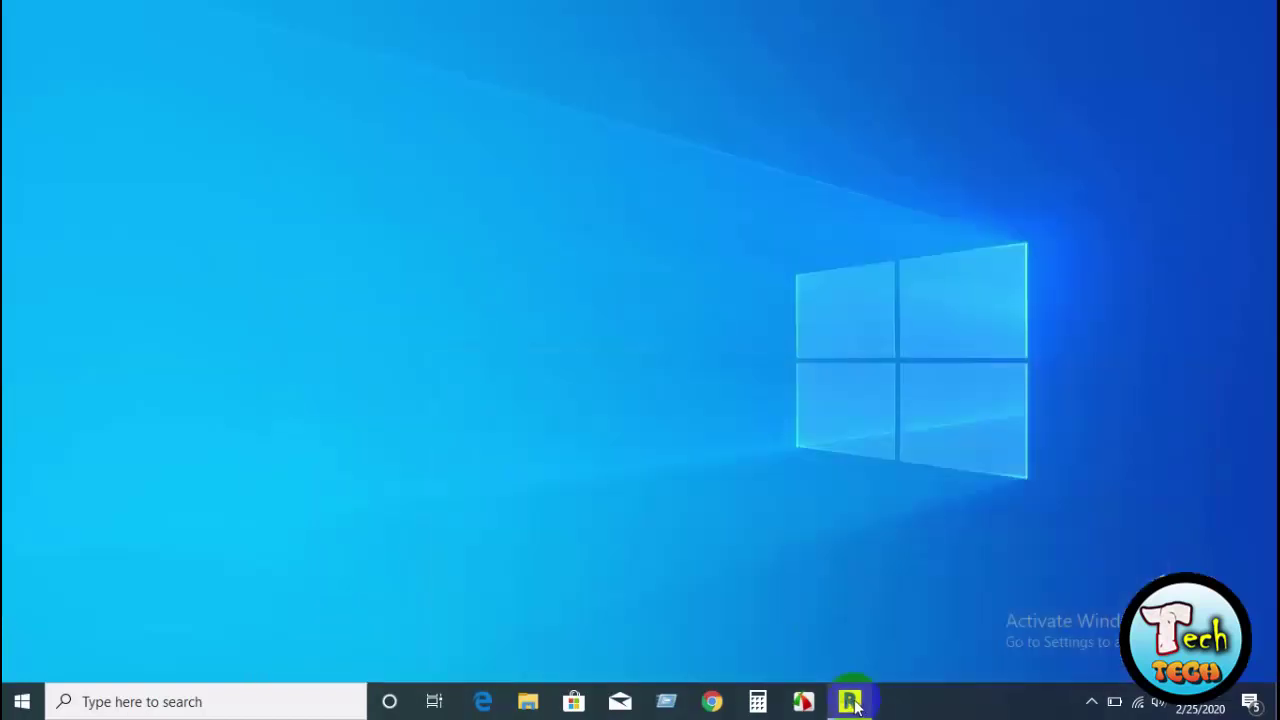